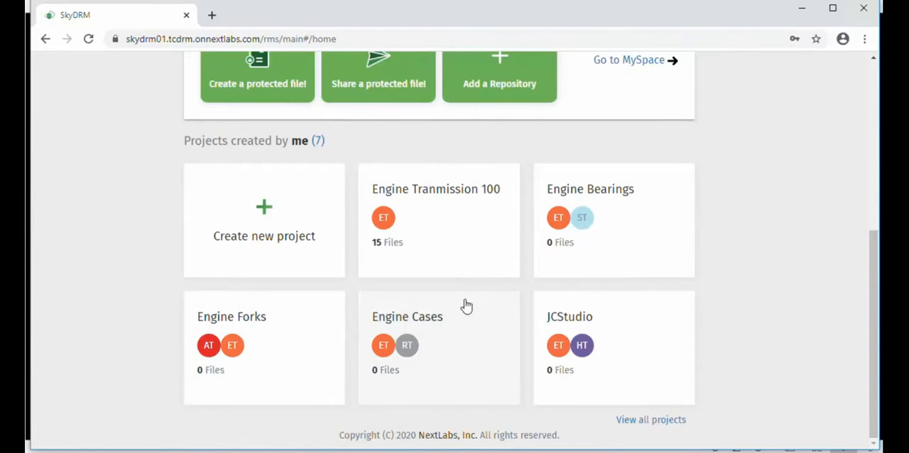
Look over the summary pages of the Engine Bearings and Engine Cases projects, including their members and recent files
left_click(588, 193)
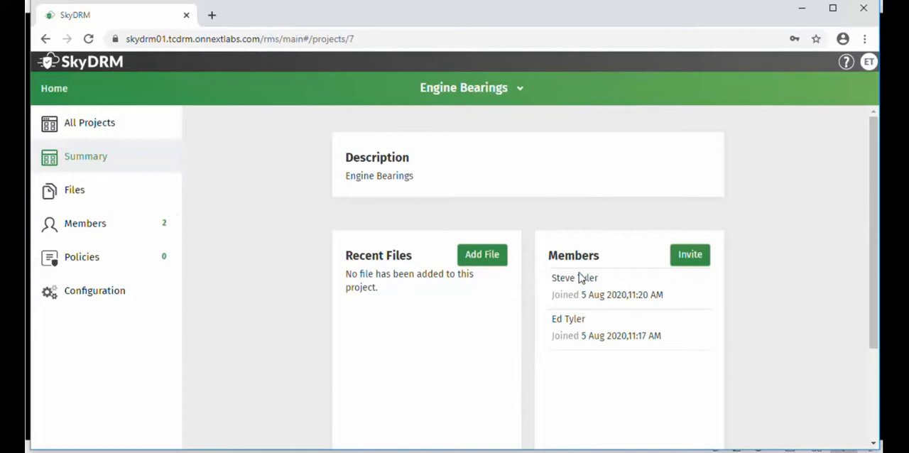
left_click(82, 128)
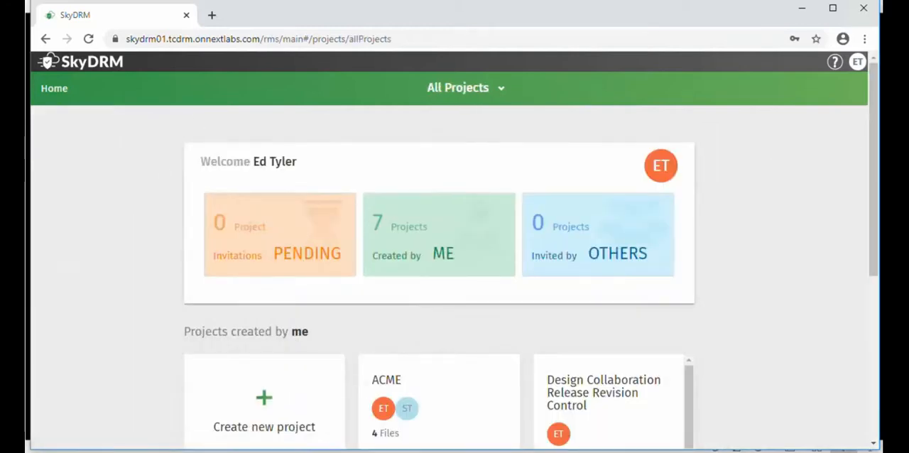
scroll(648, 348, "down", 4)
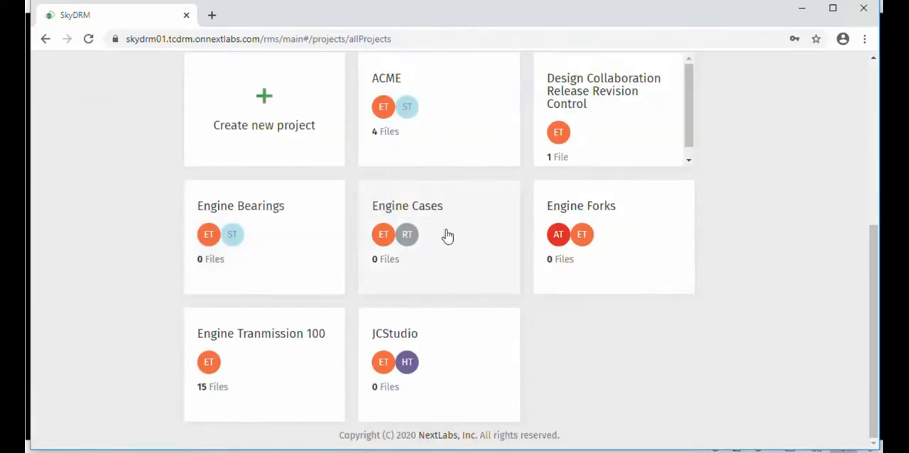
left_click(447, 236)
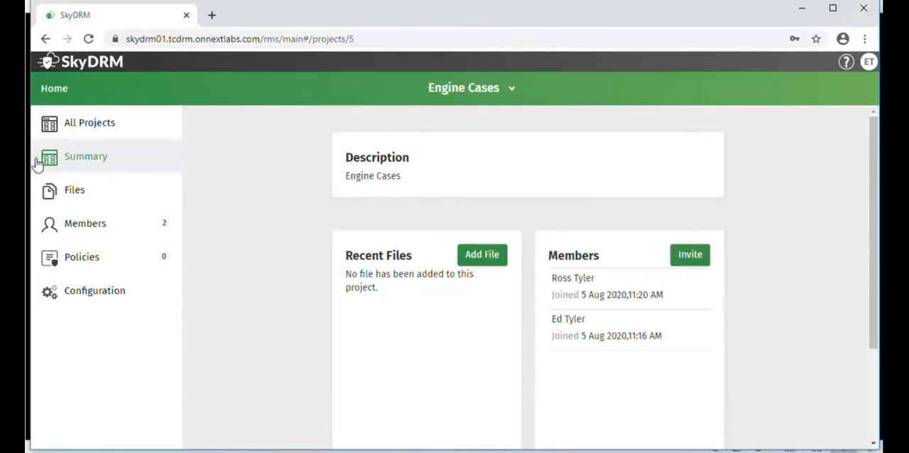
Open the TM_ASSY folder among the files of the Engine Tranmission 100 project
left_click(82, 125)
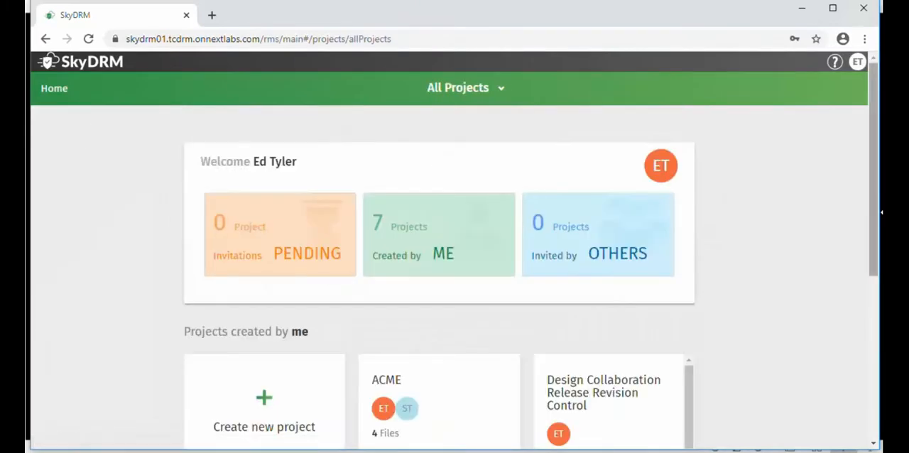
scroll(860, 367, "down", 4)
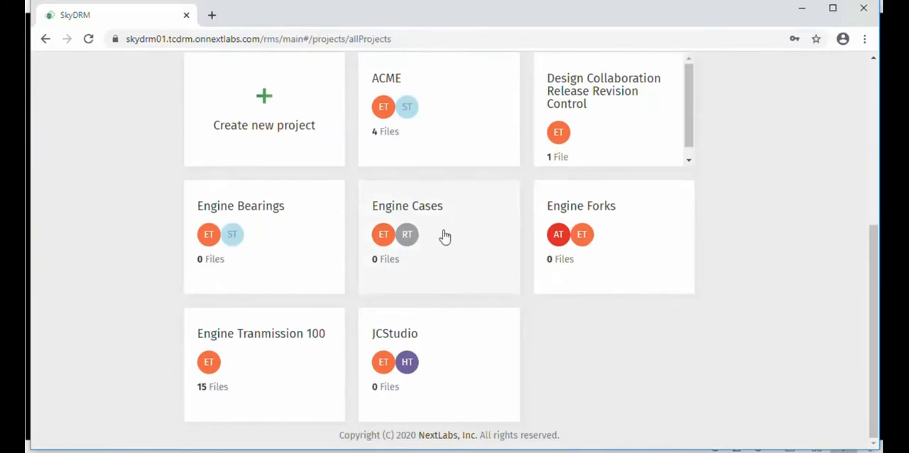
left_click(301, 340)
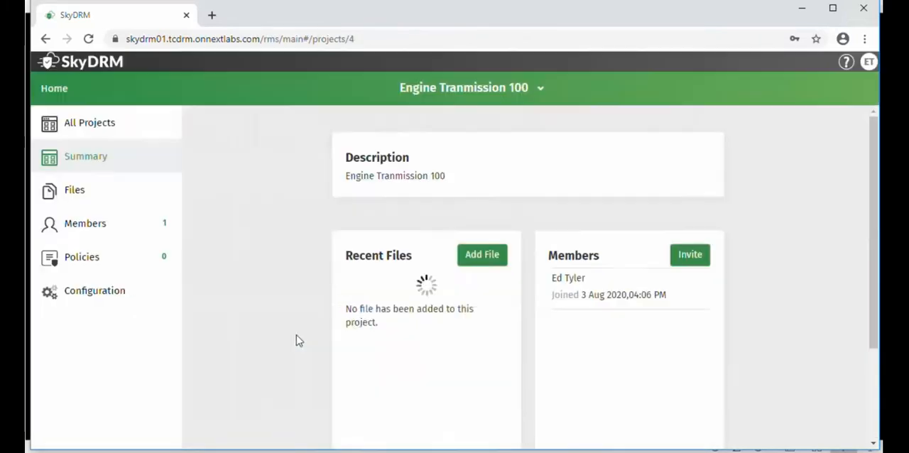
left_click(71, 193)
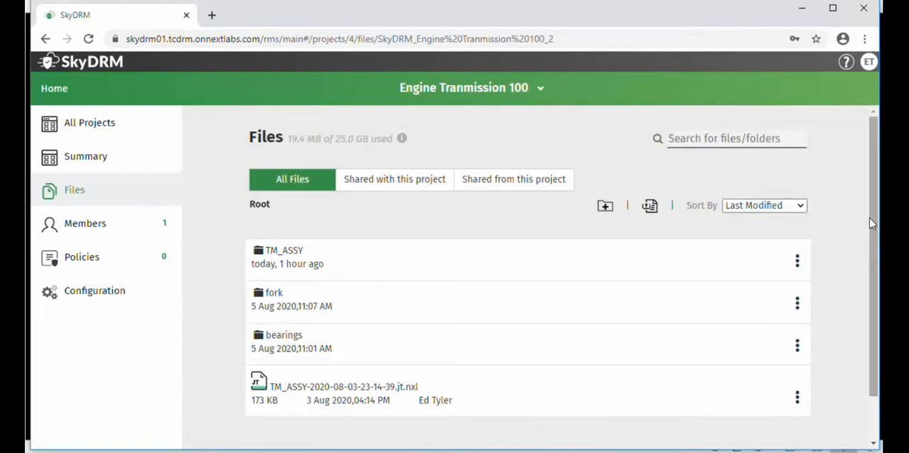
left_click_drag(872, 224, 876, 266)
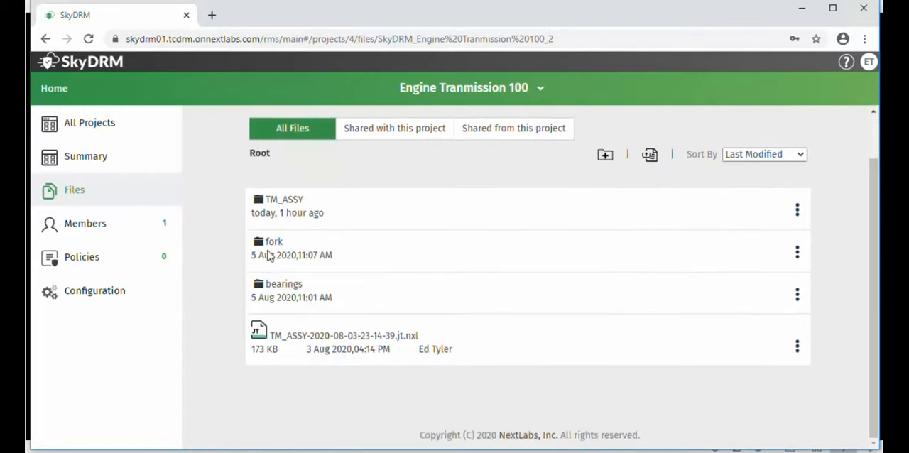
left_click(278, 200)
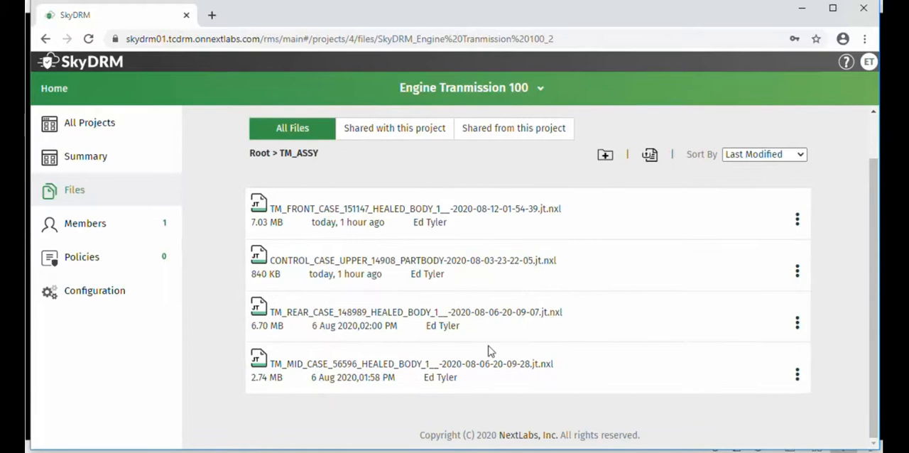
View the file info of the TM_FRONT_CASE_151147 file, checking its company-defined rights and document classification
left_click(797, 220)
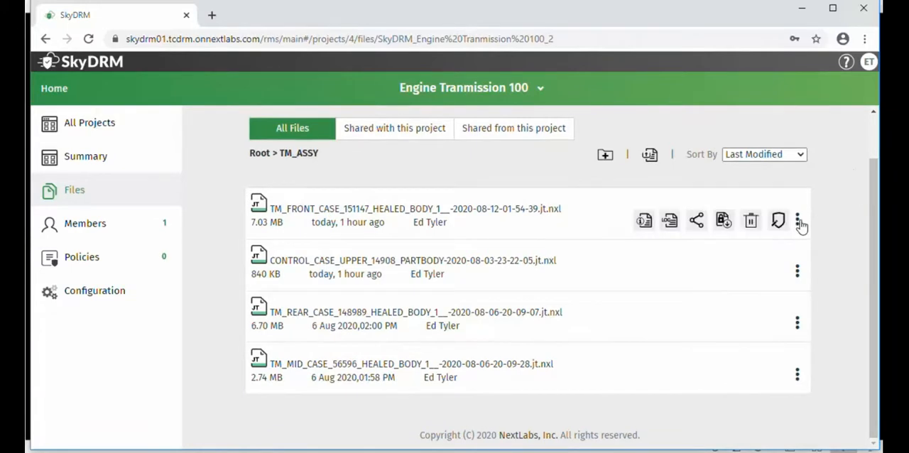
left_click(644, 221)
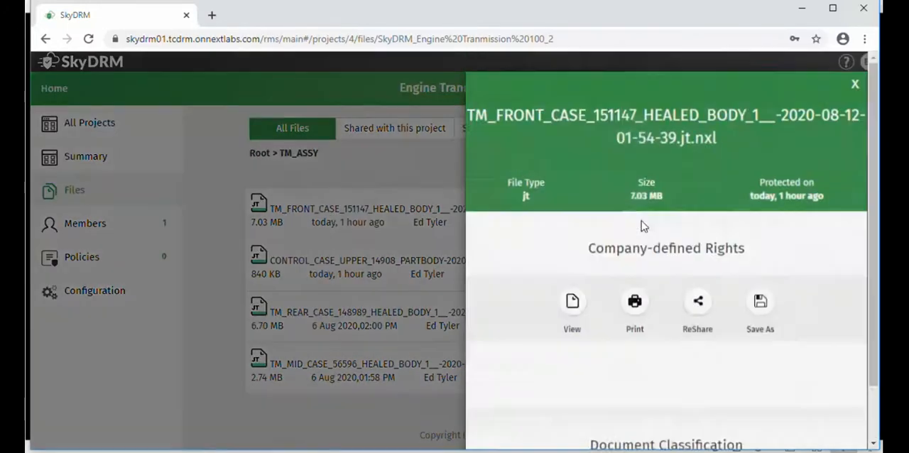
scroll(661, 392, "down", 1)
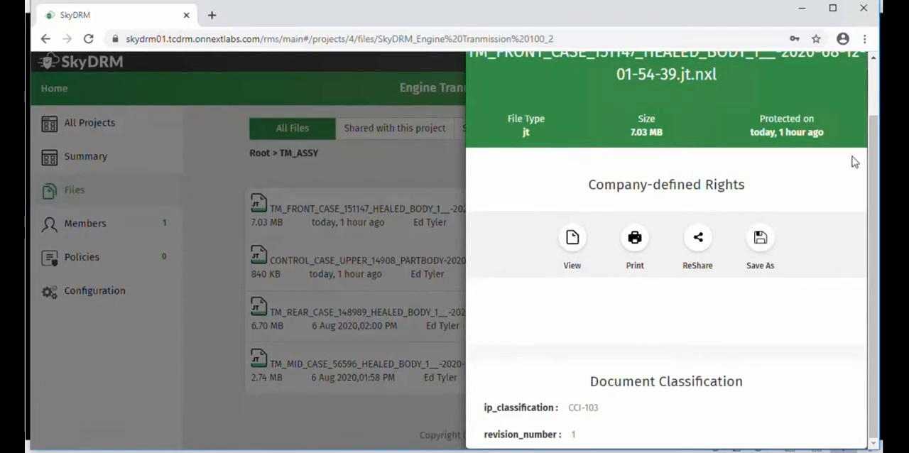
scroll(862, 128, "up", 1)
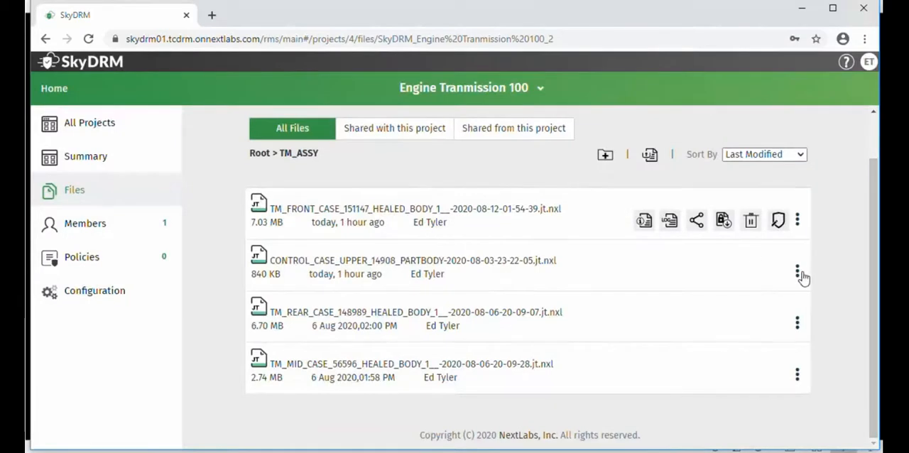
Check the company-defined rights and document classification in the file info of CONTROL_CASE_UPPER_14908
left_click(797, 273)
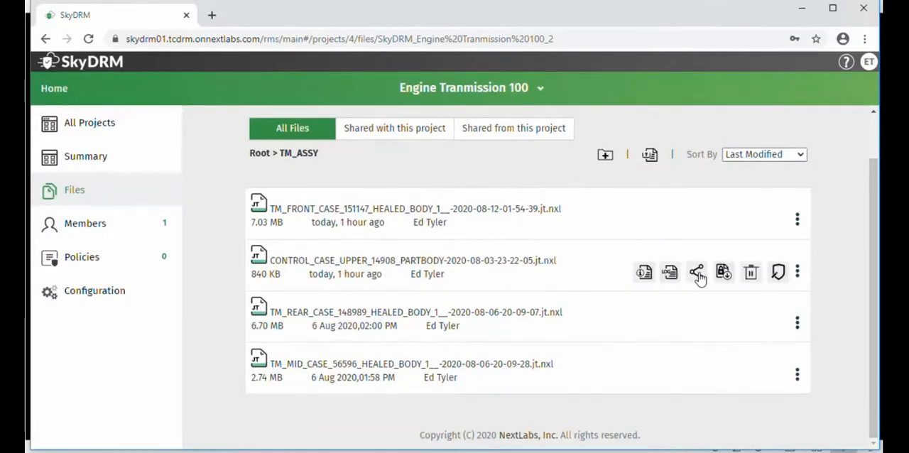
left_click(647, 273)
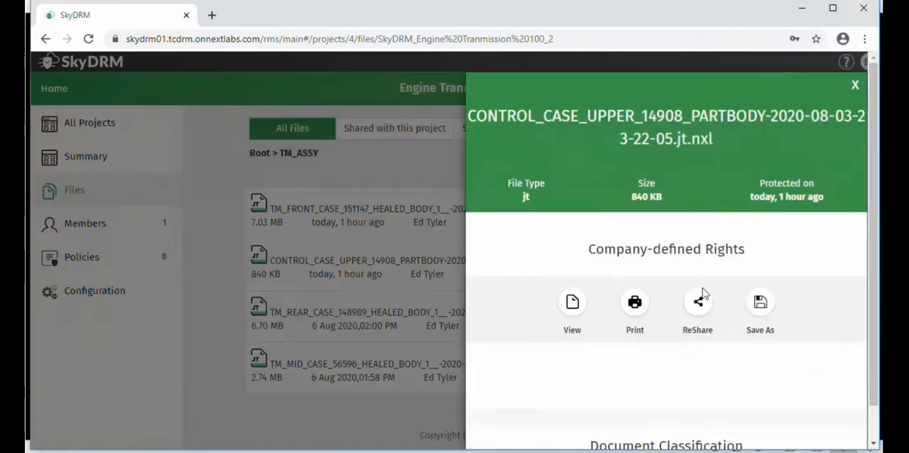
left_click_drag(876, 240, 878, 344)
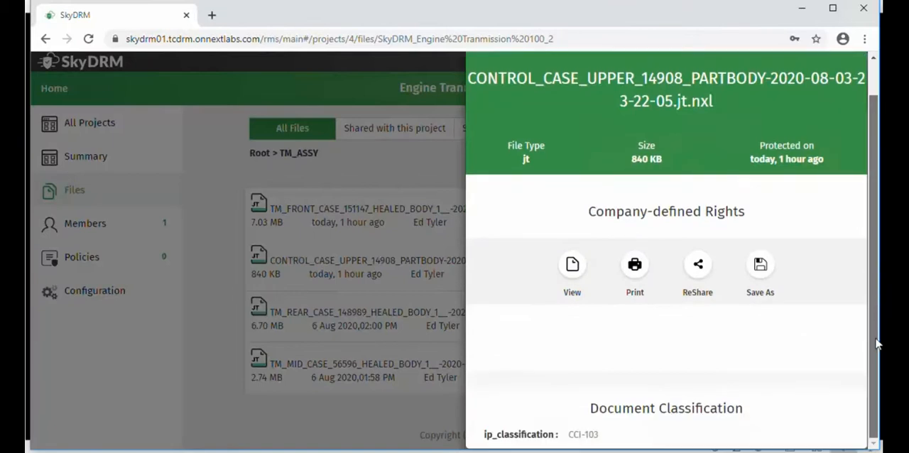
scroll(876, 345, "up", 5)
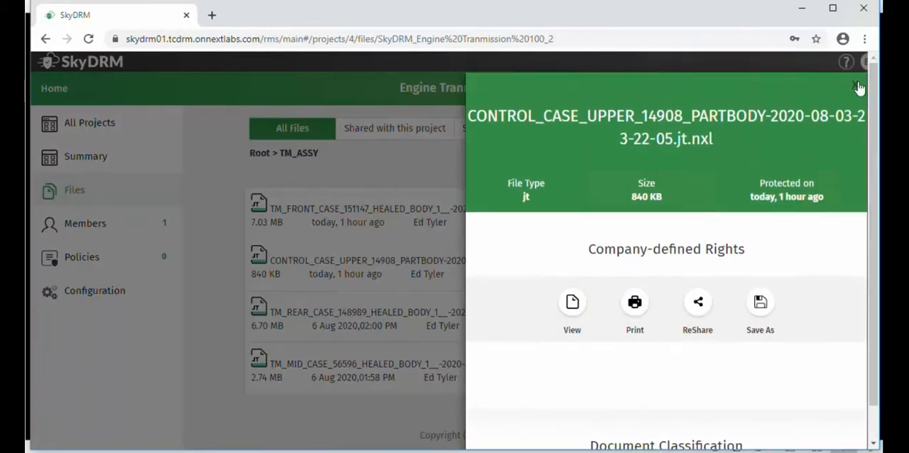
left_click(859, 86)
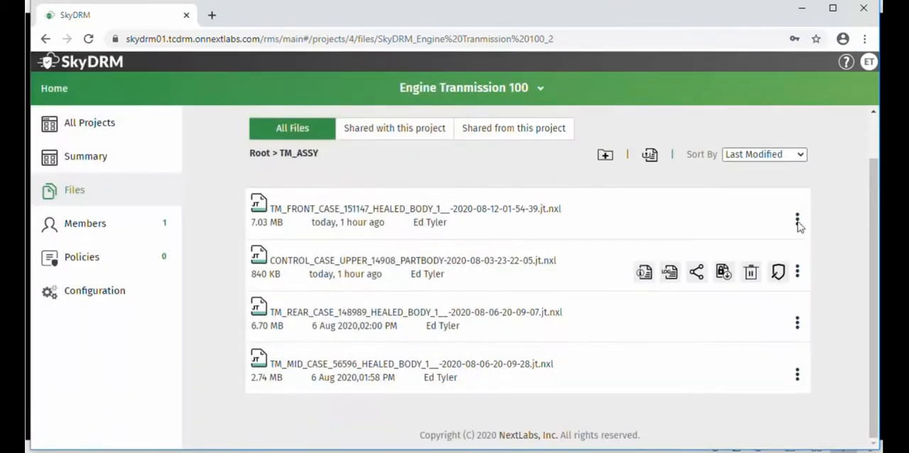
Share the protected TM_FRONT_CASE_151147 file with the Engine Cases project and close the sharing details
mouse_move(781, 224)
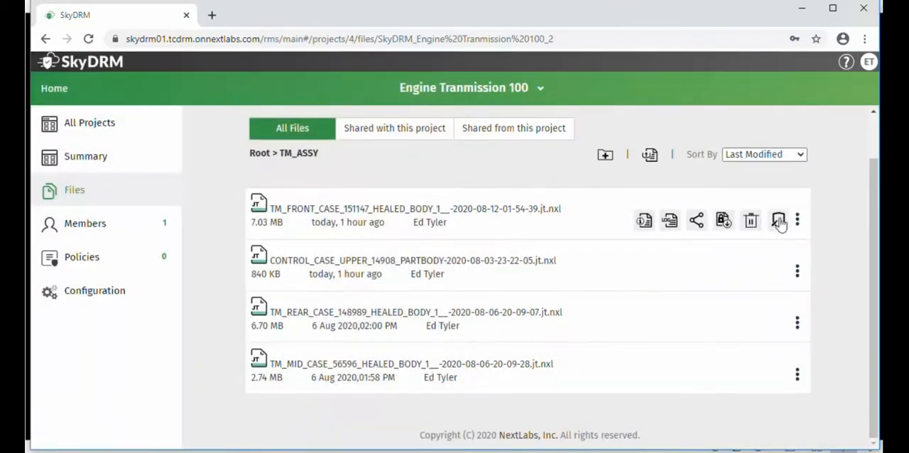
left_click(697, 220)
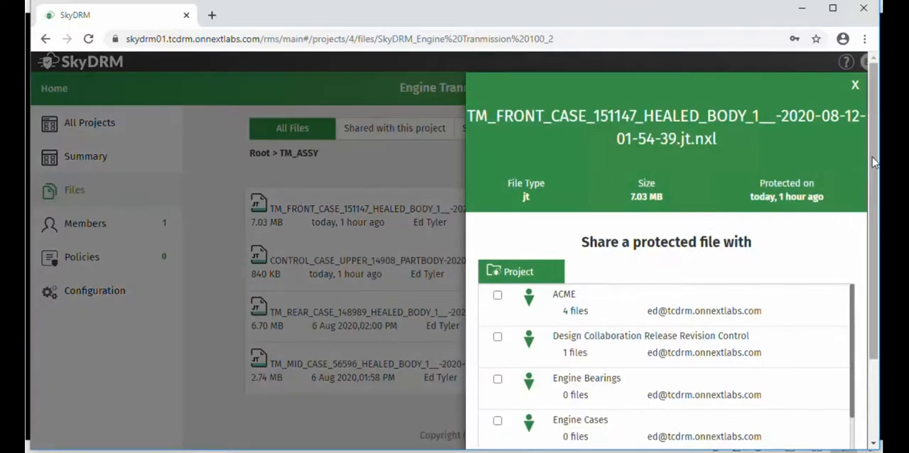
scroll(872, 156, "down", 2)
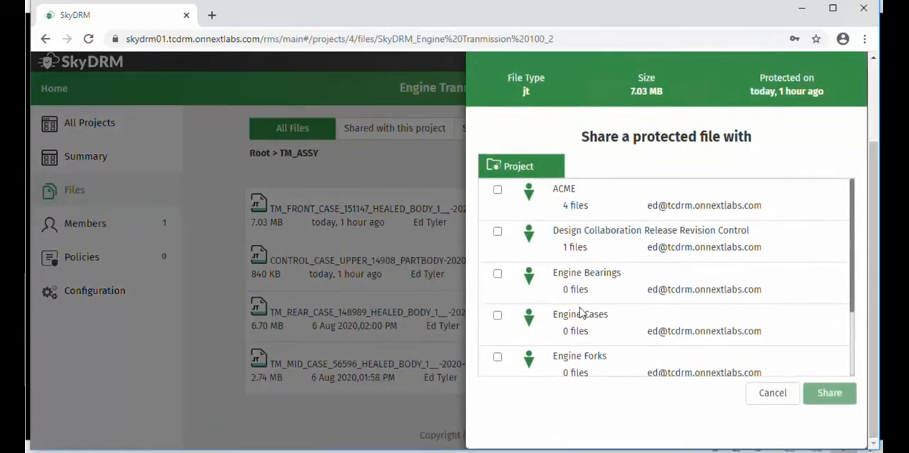
left_click(498, 316)
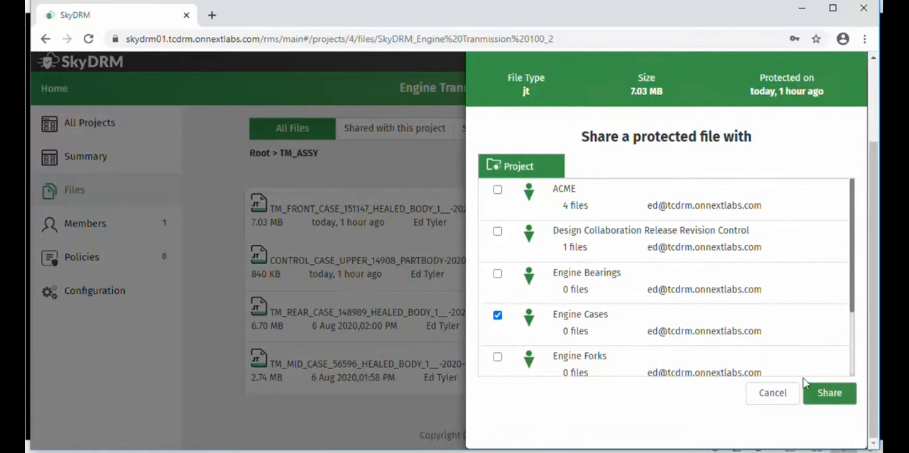
left_click(830, 393)
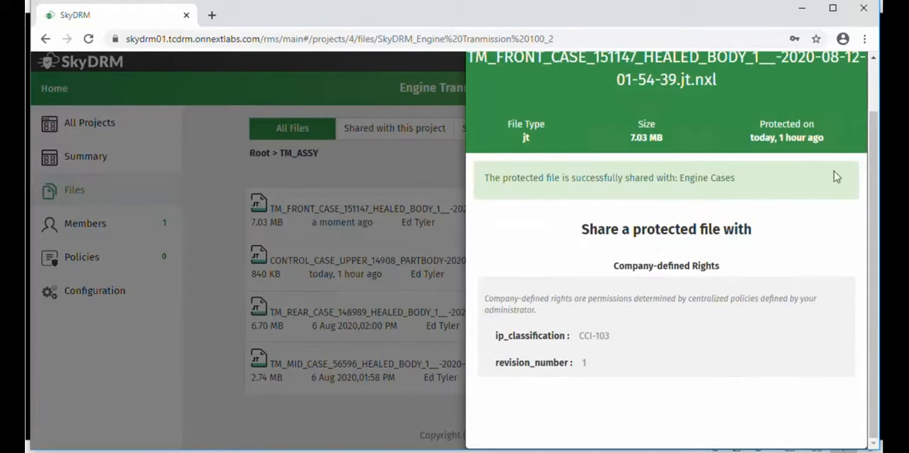
scroll(867, 67, "up", 2)
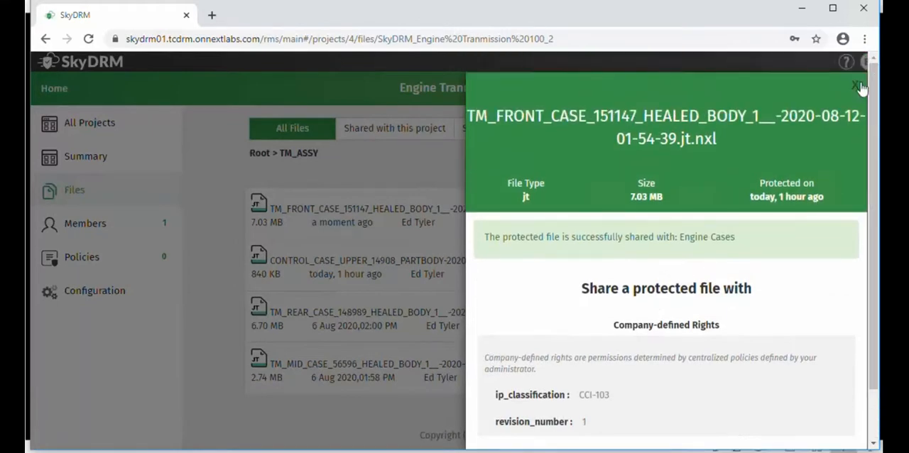
left_click(856, 84)
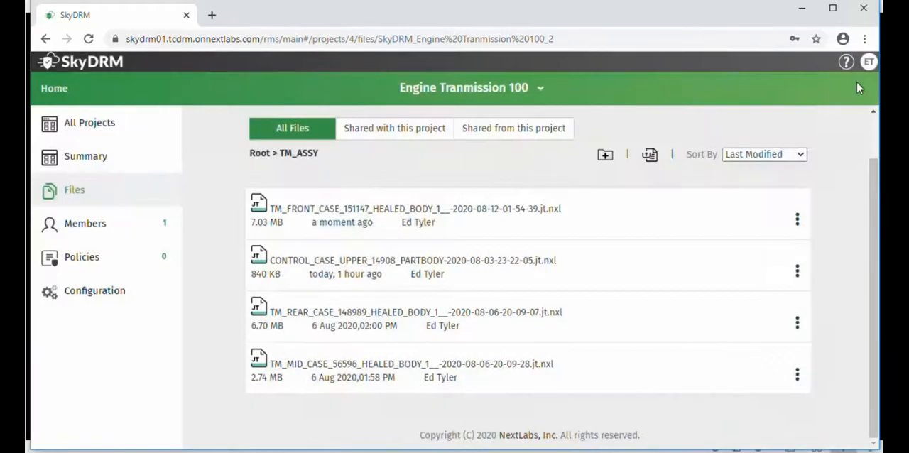
Review the activity log of the TM_FRONT_CASE_151147 file and close it
left_click(797, 271)
left_click(798, 219)
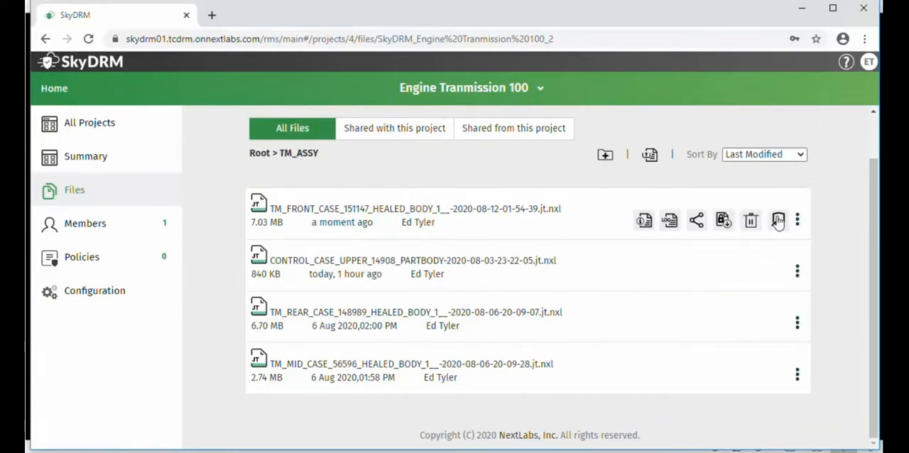
left_click(672, 221)
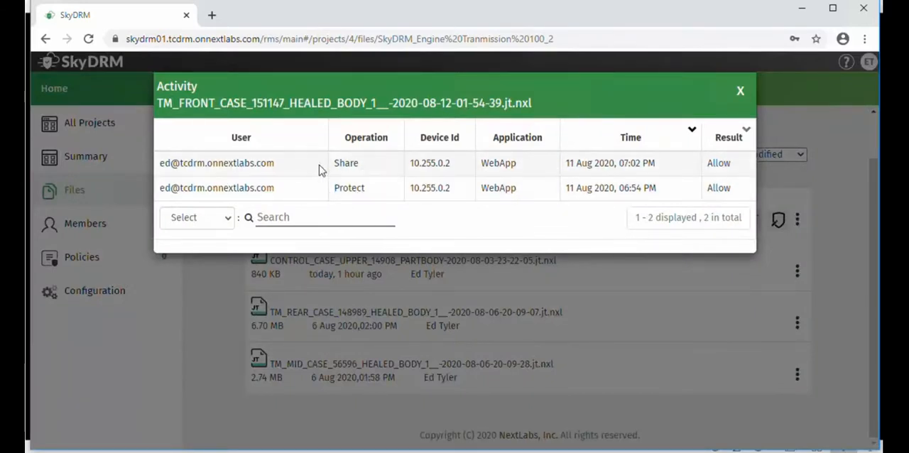
left_click(741, 93)
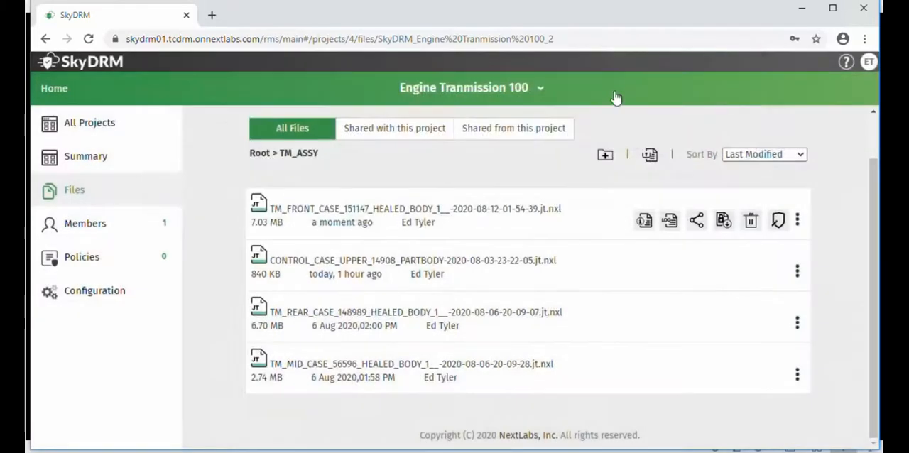
Log out and log in as the other Engine Cases project member, entering that member's username and password
left_click(869, 62)
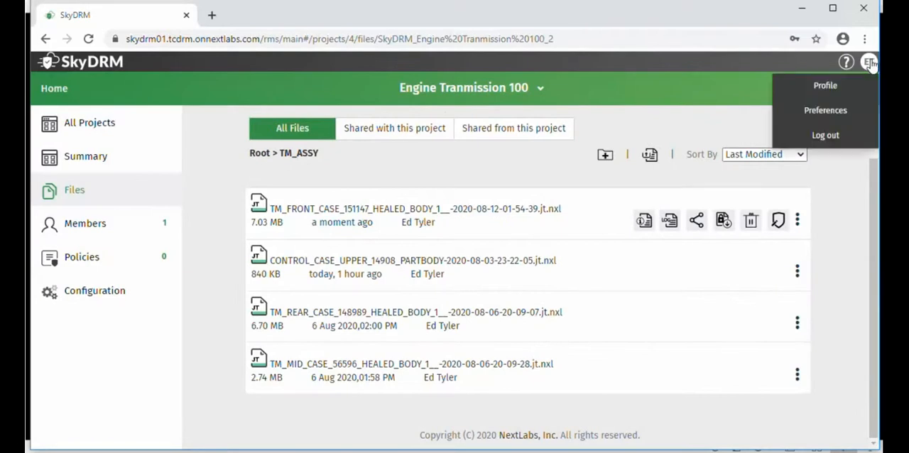
left_click(825, 135)
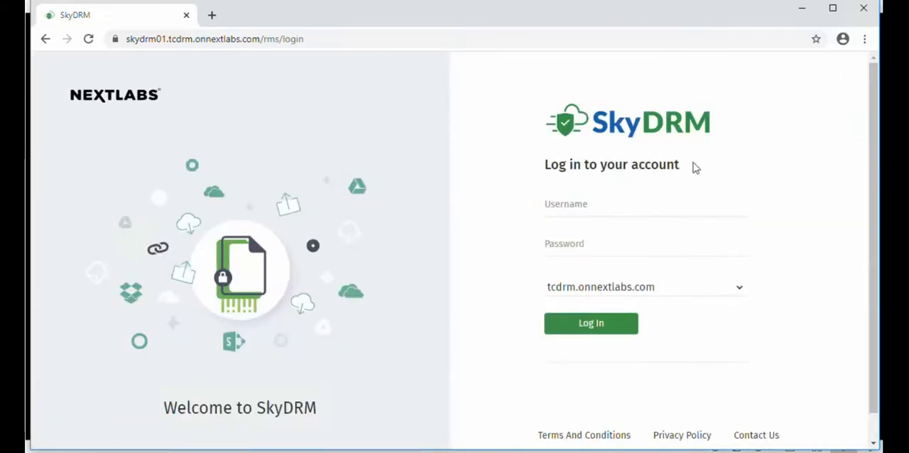
left_click(642, 210)
type("ross")
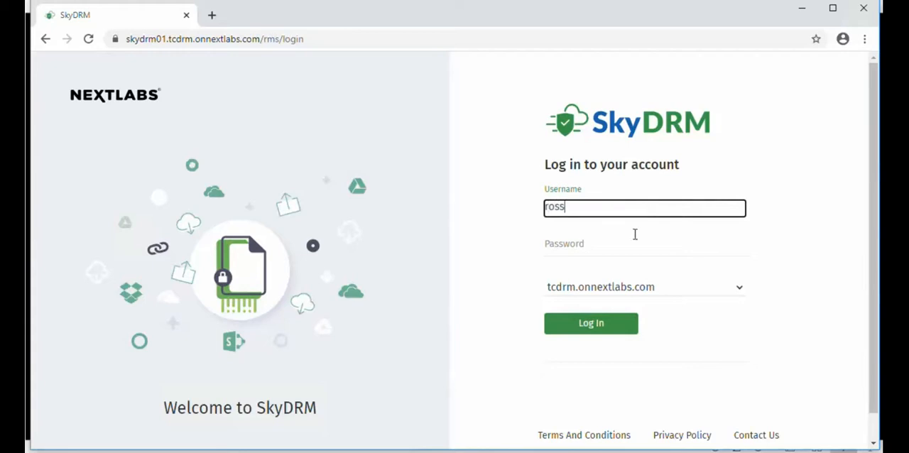
left_click(616, 249)
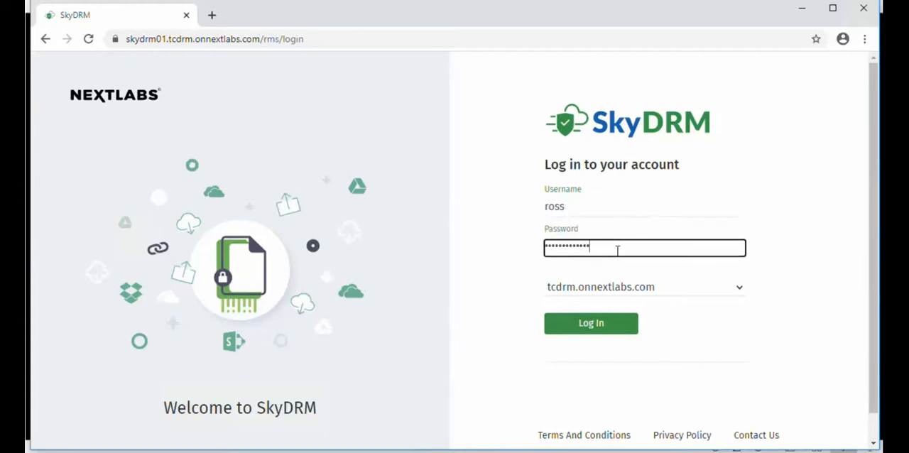
left_click(596, 323)
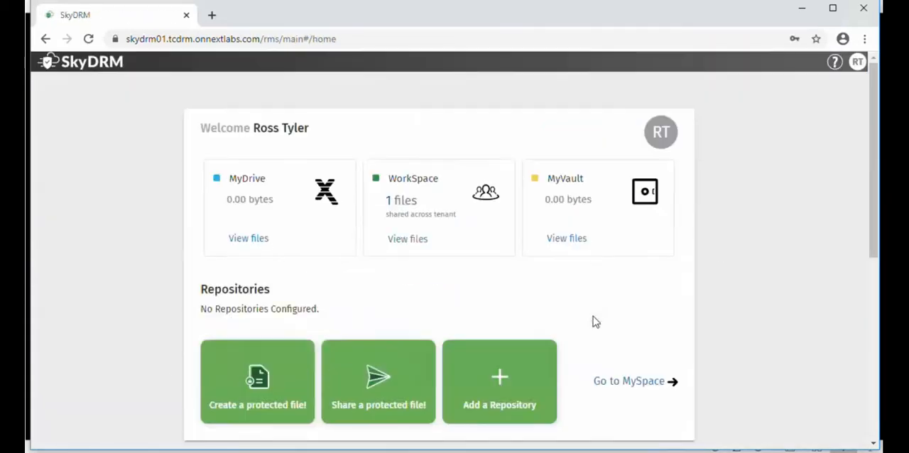
scroll(835, 384, "down", 5)
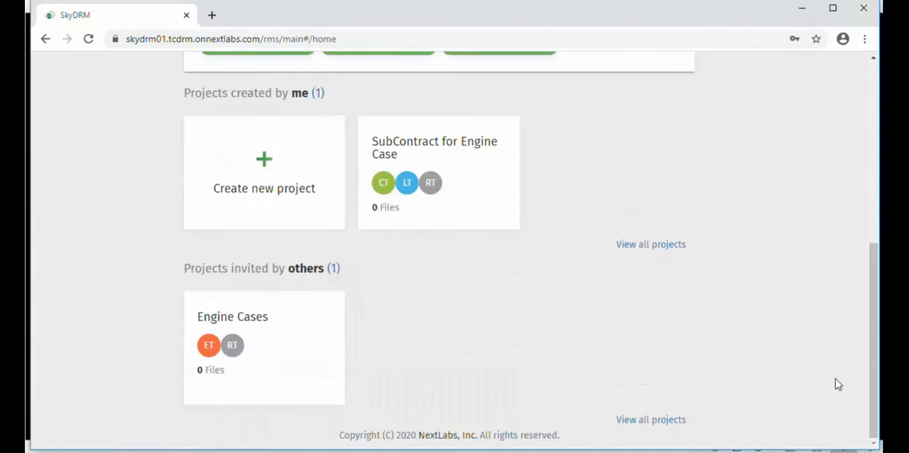
Open the Engine Cases project and list the files shared with it
left_click(273, 347)
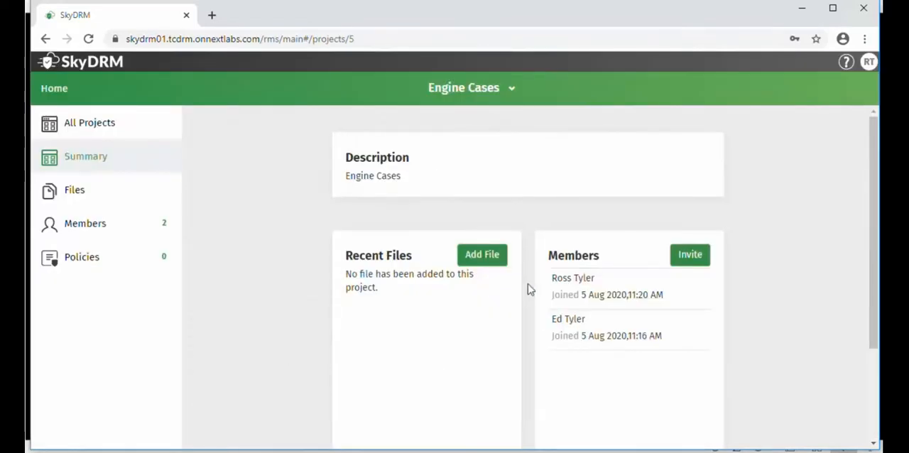
left_click(78, 192)
left_click(389, 186)
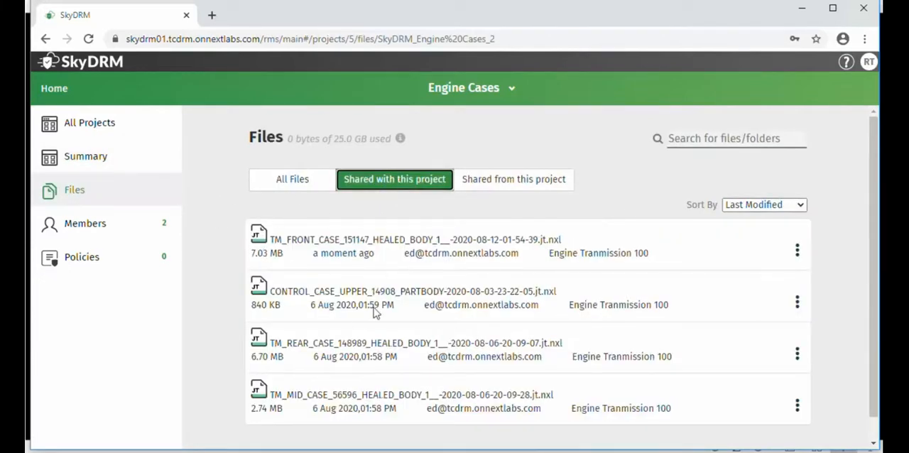
Check the company-defined rights and document classification of TM_FRONT_CASE_151147 in the Engine Cases project, and close the file info
left_click(796, 254)
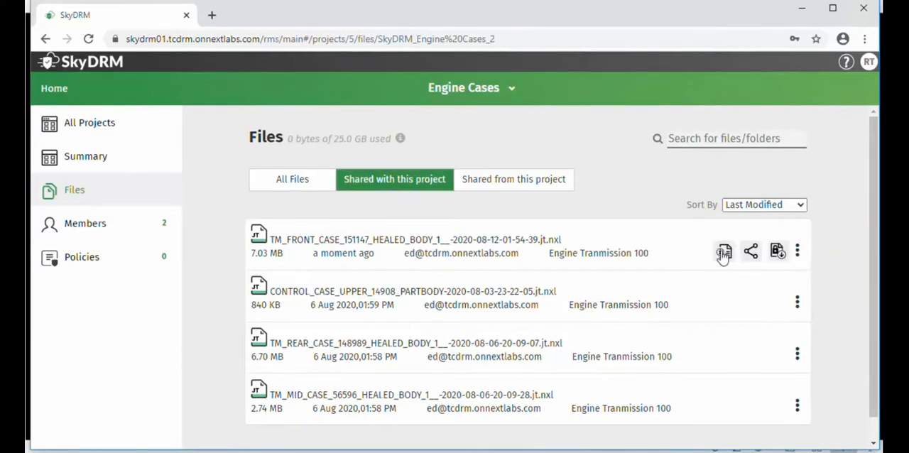
left_click(723, 252)
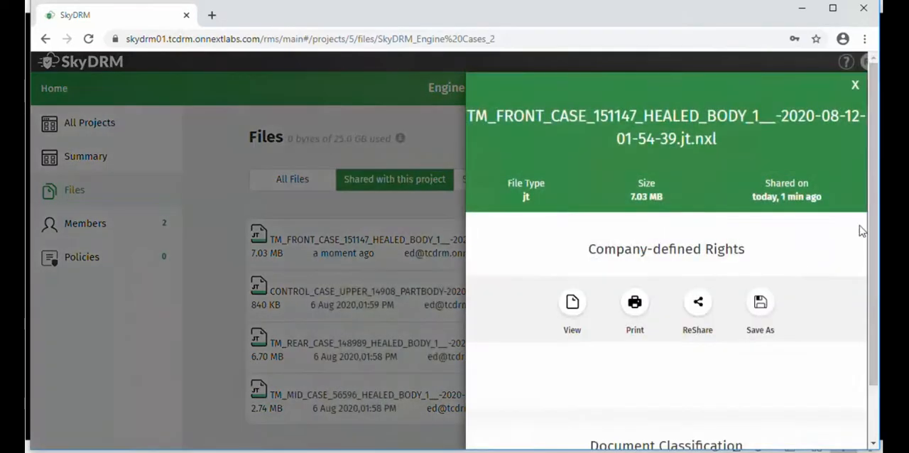
scroll(857, 377, "down", 1)
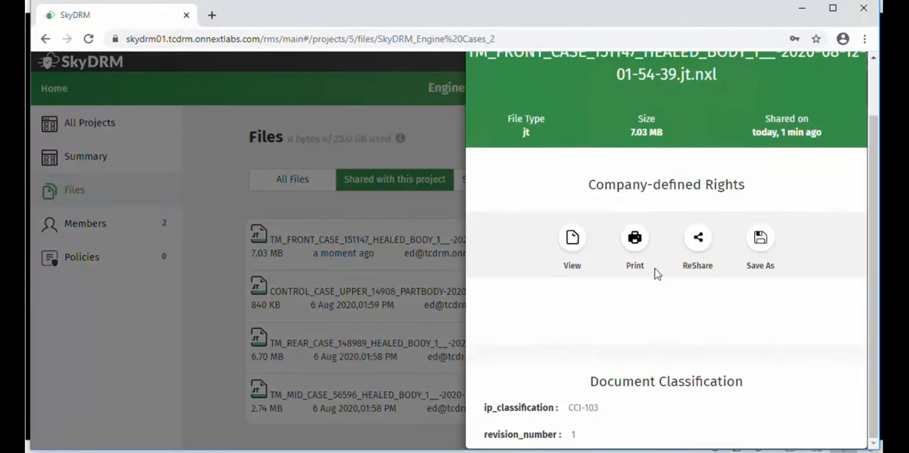
scroll(877, 103, "up", 1)
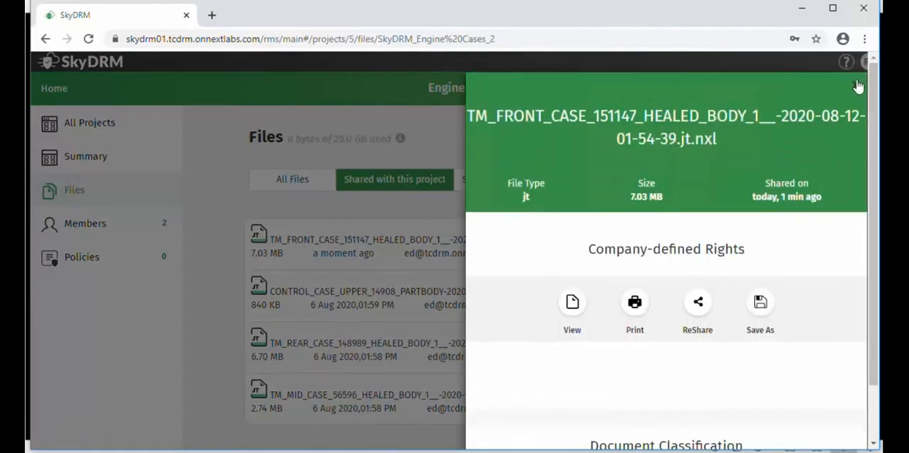
left_click(856, 87)
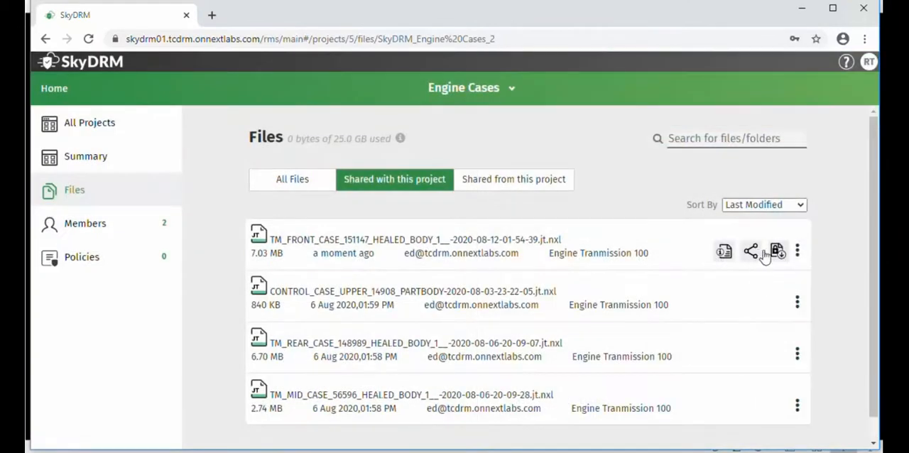
Share the protected TM_FRONT_CASE_151147 file with the SubContract for Engine Case project and close the sharing details
left_click(757, 256)
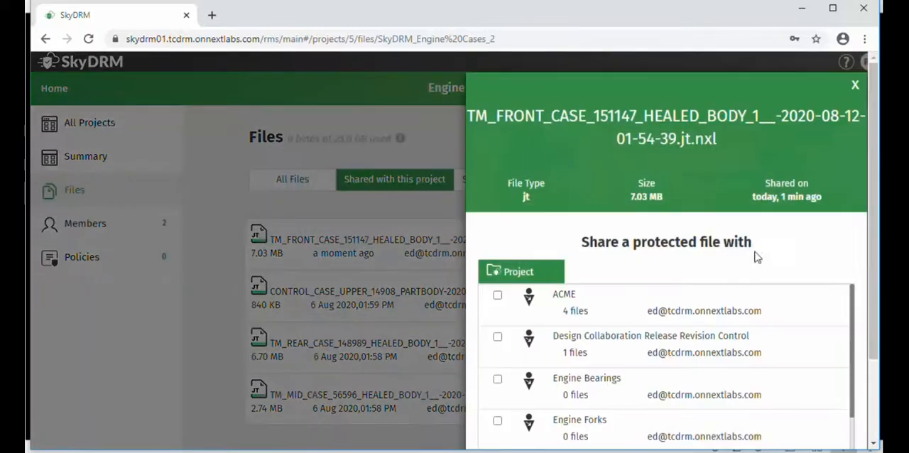
scroll(857, 360, "down", 2)
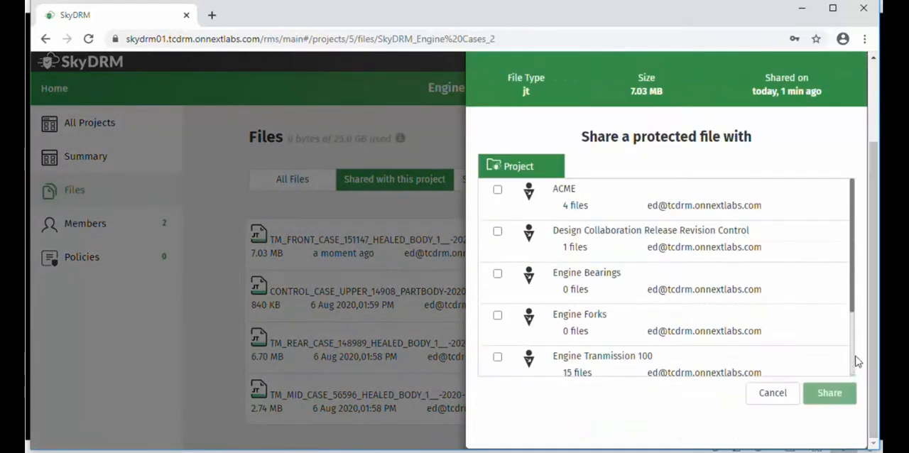
left_click_drag(853, 241, 856, 311)
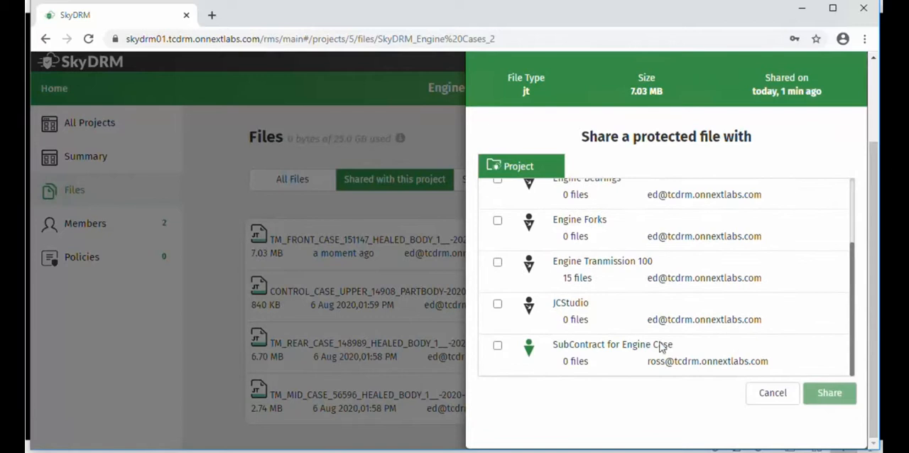
left_click(498, 347)
left_click(829, 392)
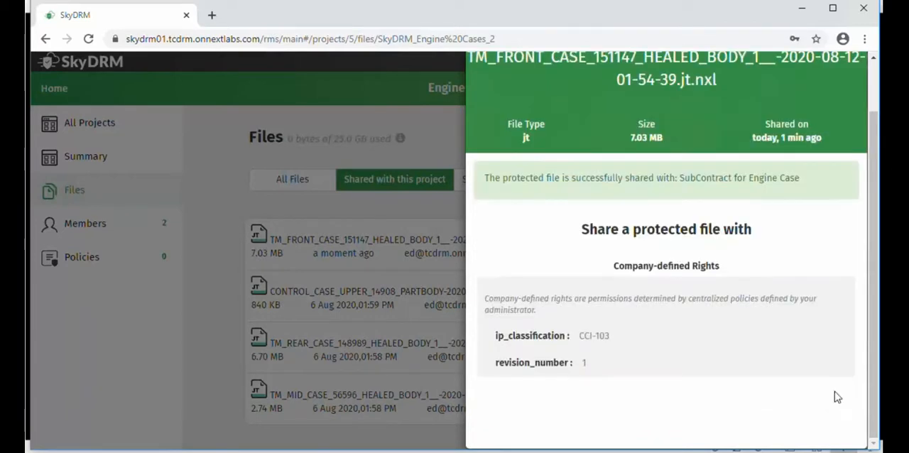
scroll(875, 184, "up", 2)
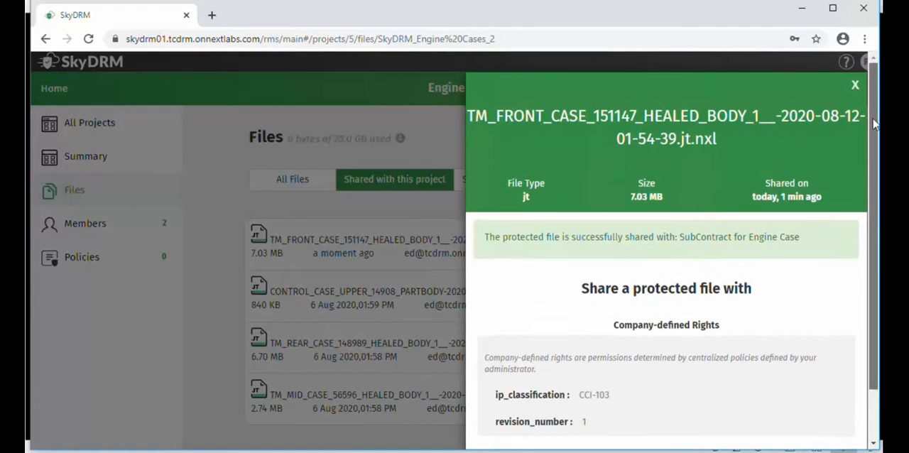
left_click(854, 87)
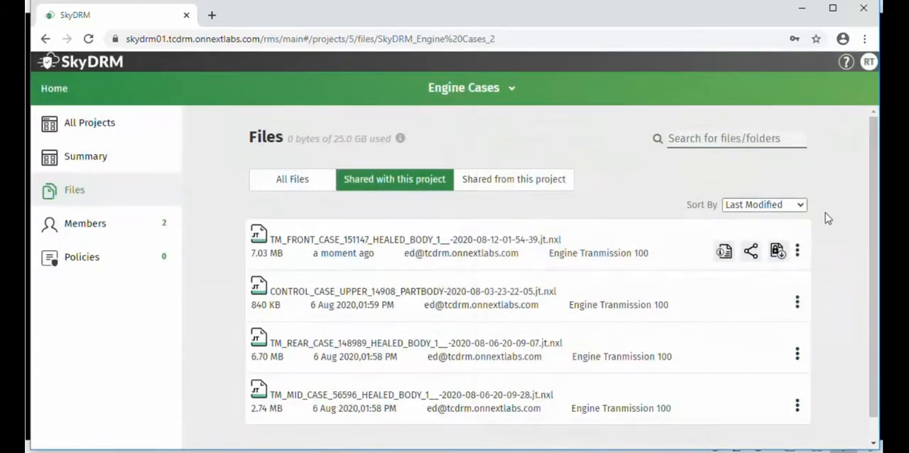
Open the SubContract for Engine Case project and review the files shared with it and its members
left_click(89, 124)
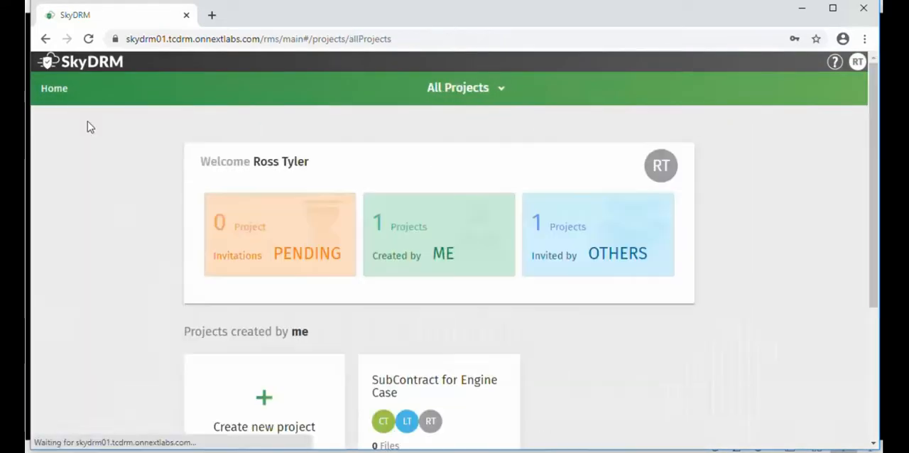
left_click(469, 385)
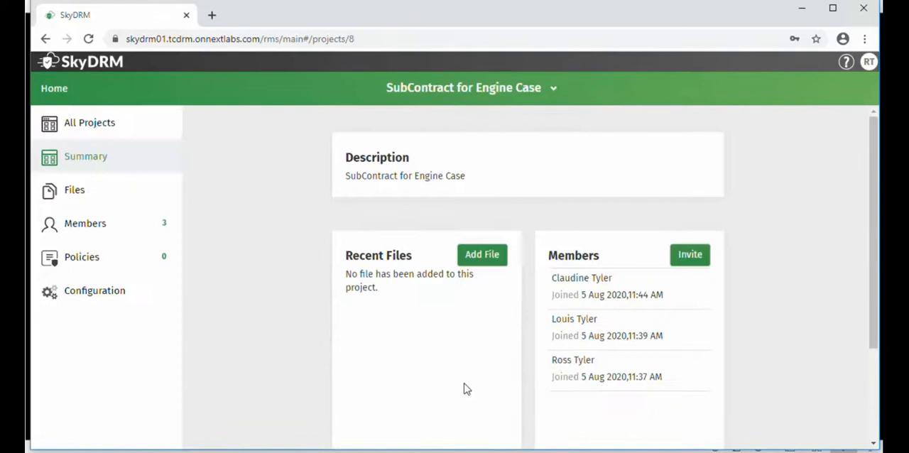
left_click(80, 194)
left_click(393, 179)
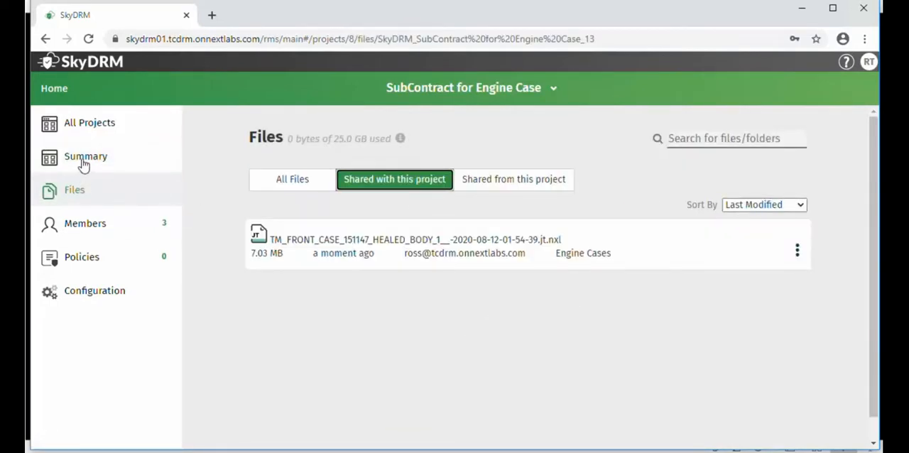
left_click(84, 226)
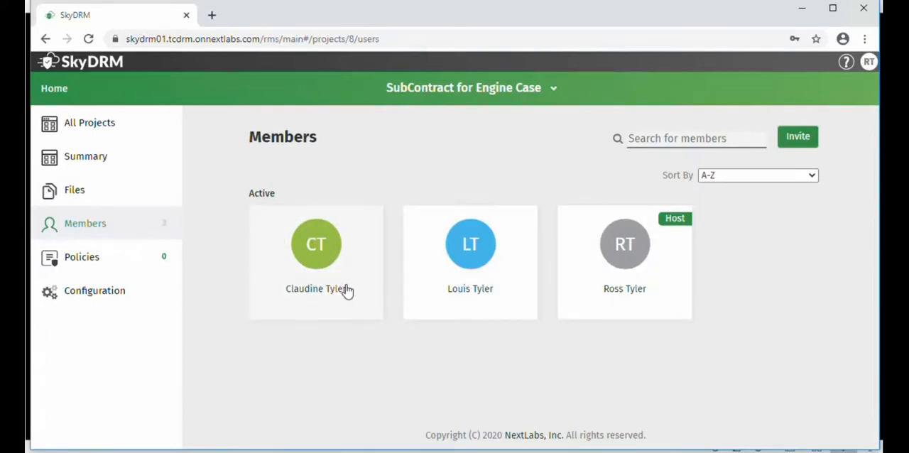
Log out and log in as an invited SubContract for Engine Case member with that member's username and password, dismissing the MyDrive tip
left_click(870, 63)
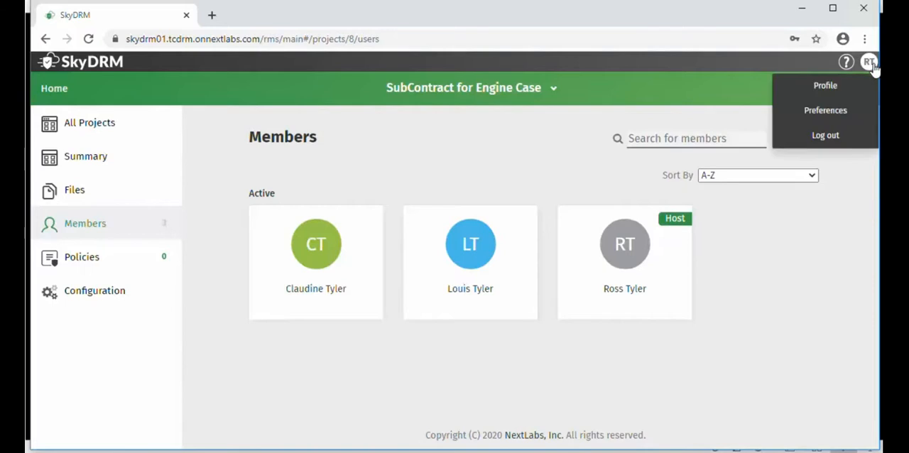
left_click(825, 137)
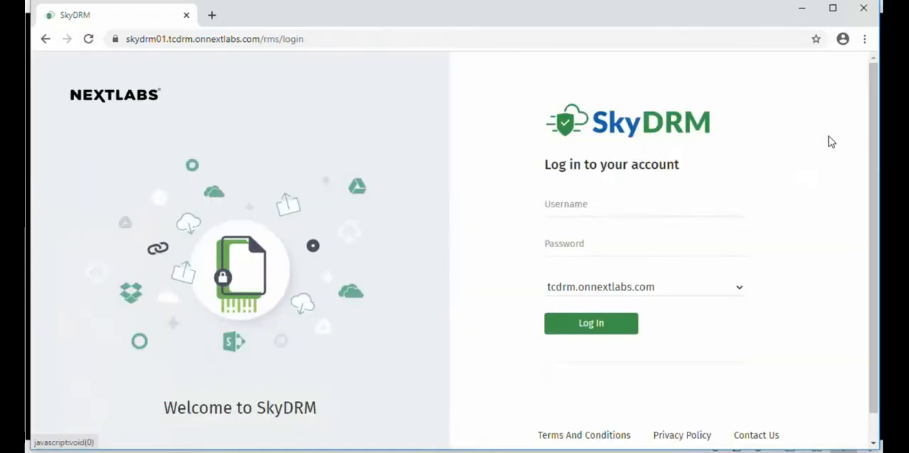
left_click(662, 213)
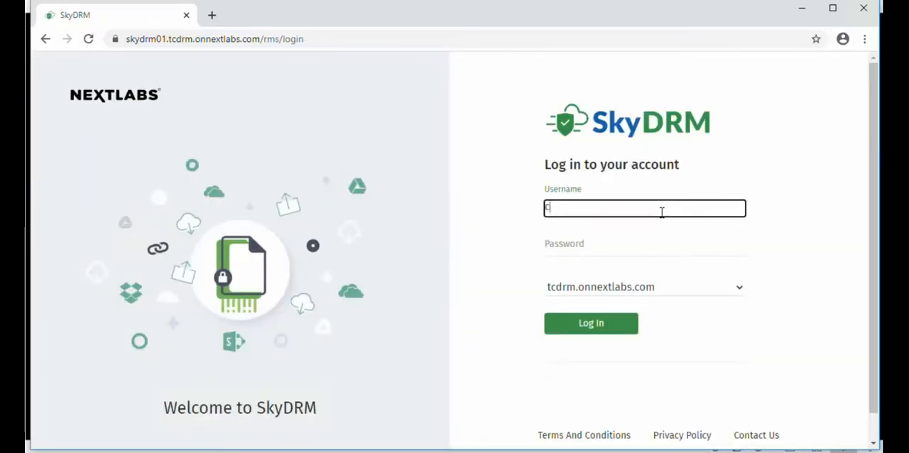
type("claudine")
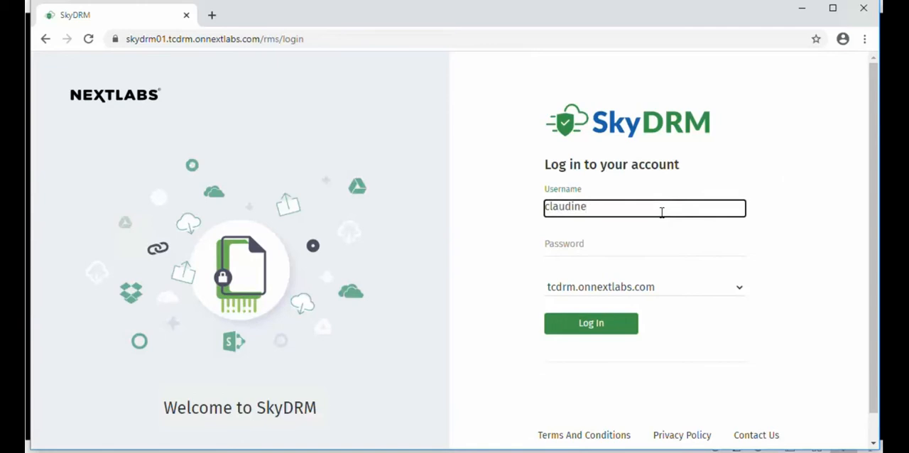
key("Tab")
key("ctrl+v")
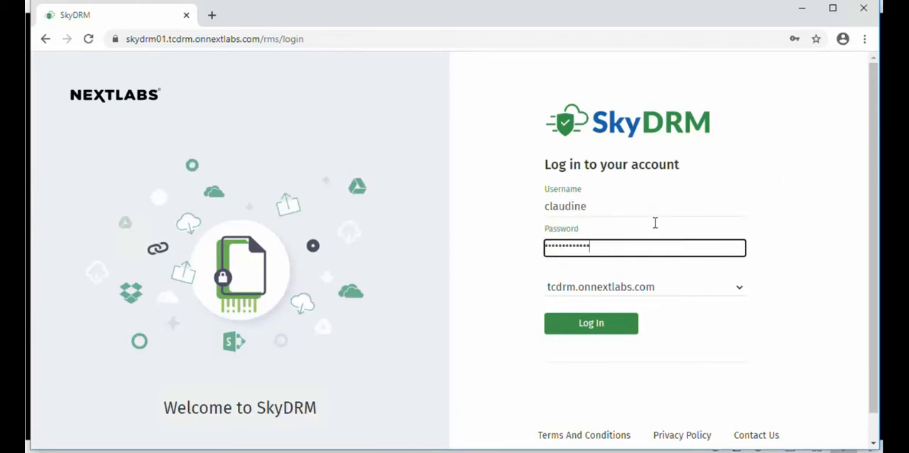
left_click(594, 323)
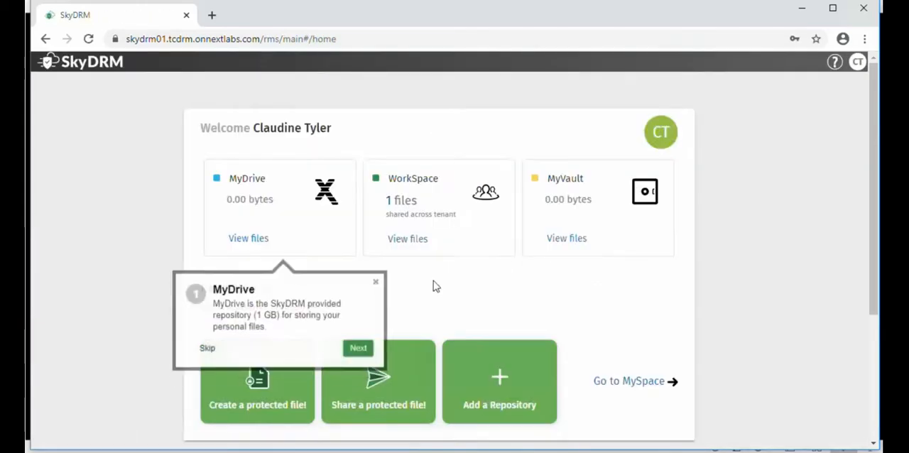
left_click(374, 282)
Open the SubContract for Engine Case project as the invited member, check its members, and list the files shared with it
scroll(862, 361, "down", 3)
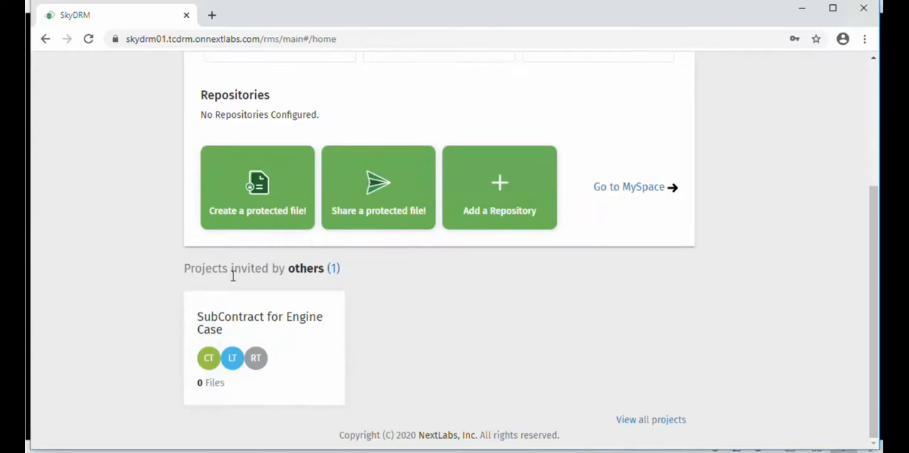
left_click(257, 324)
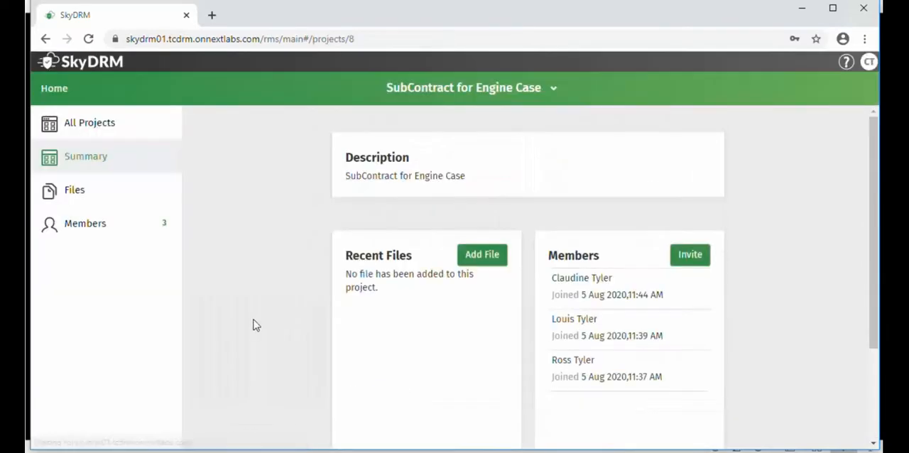
left_click(76, 192)
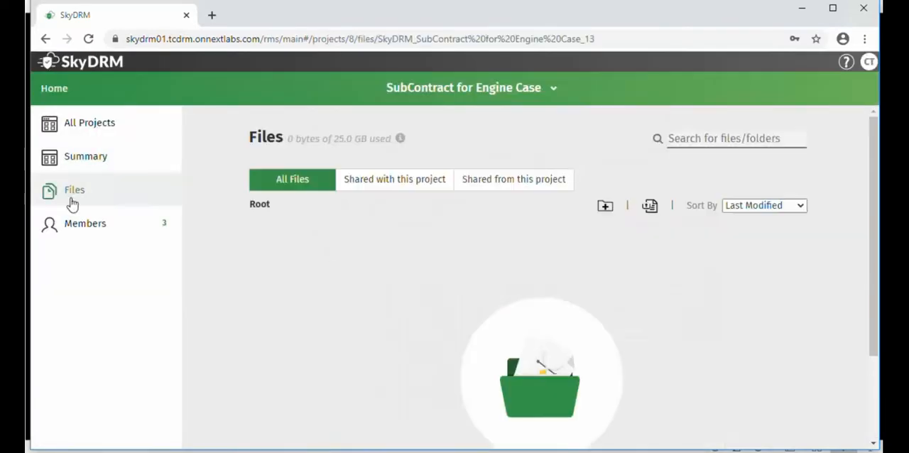
left_click(84, 224)
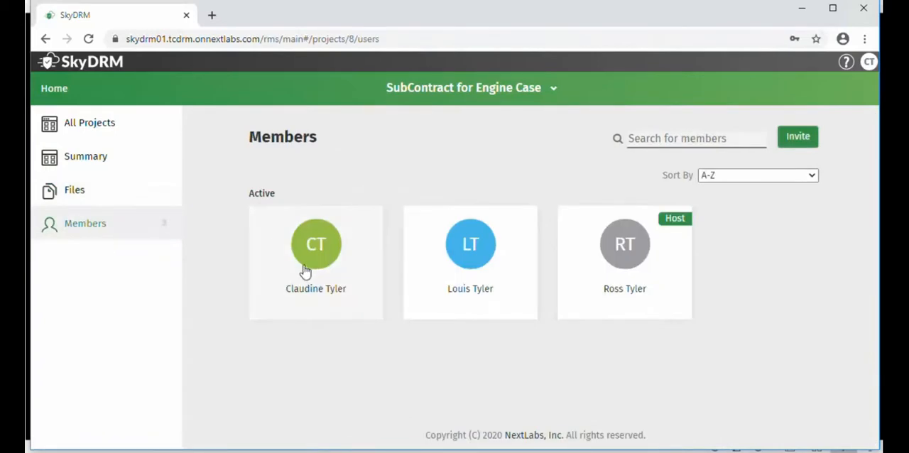
left_click(76, 189)
left_click(385, 183)
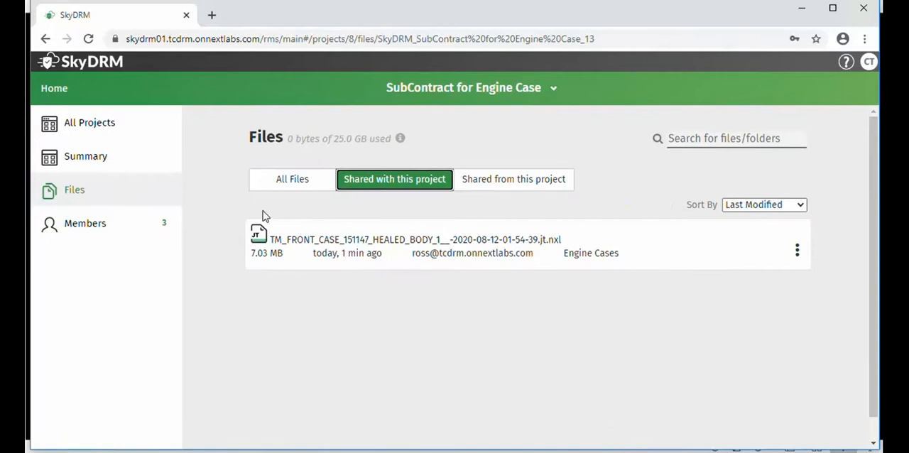
Check the rights and document classification of TM_FRONT_CASE_151147 as the subcontract project member, and close the file info
left_click(795, 251)
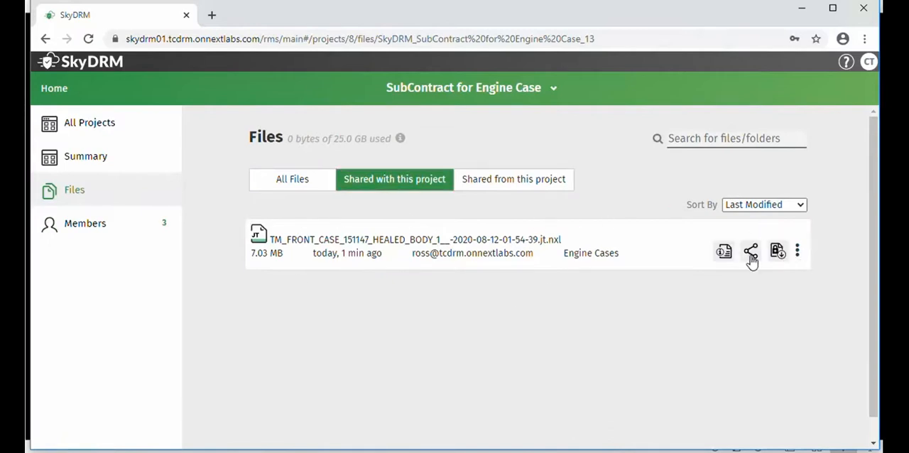
left_click(725, 252)
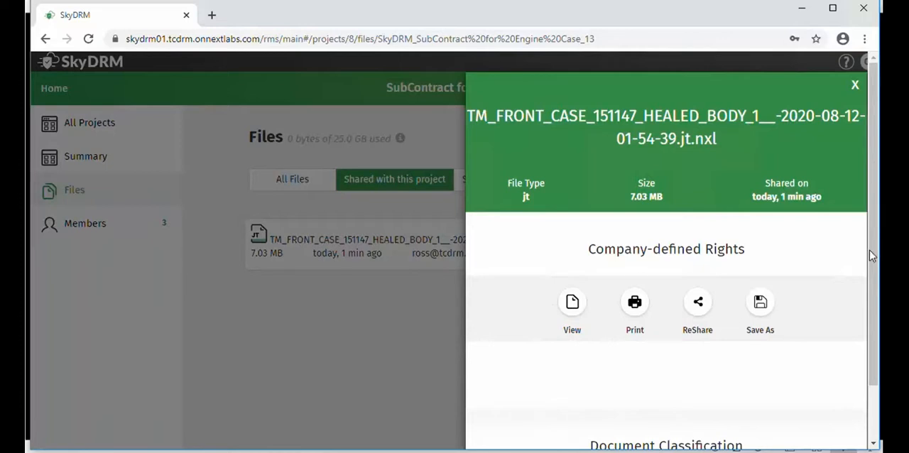
left_click_drag(870, 256, 870, 334)
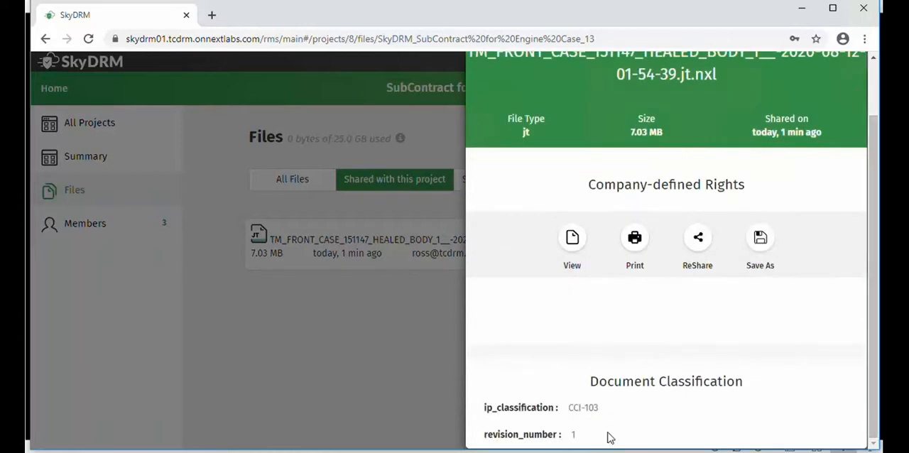
scroll(873, 142, "up", 2)
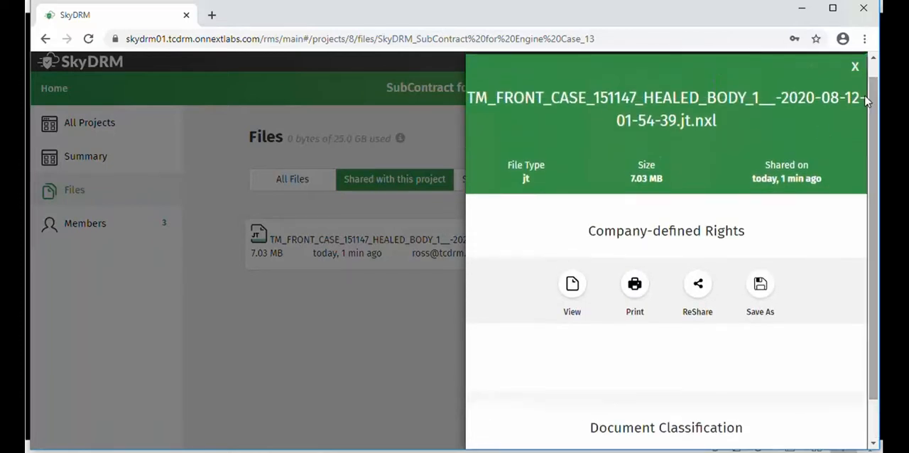
left_click(858, 68)
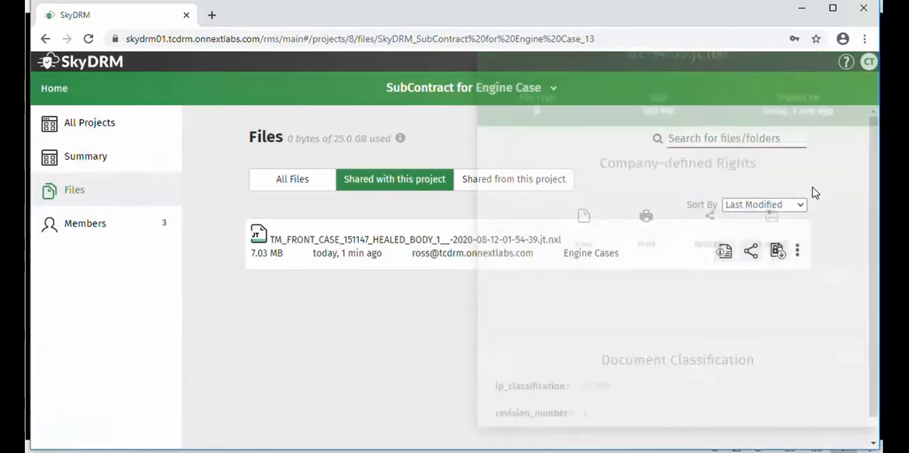
Review the projects offered for resharing TM_FRONT_CASE_151147 and leave the sharing options without sharing the file
left_click(758, 255)
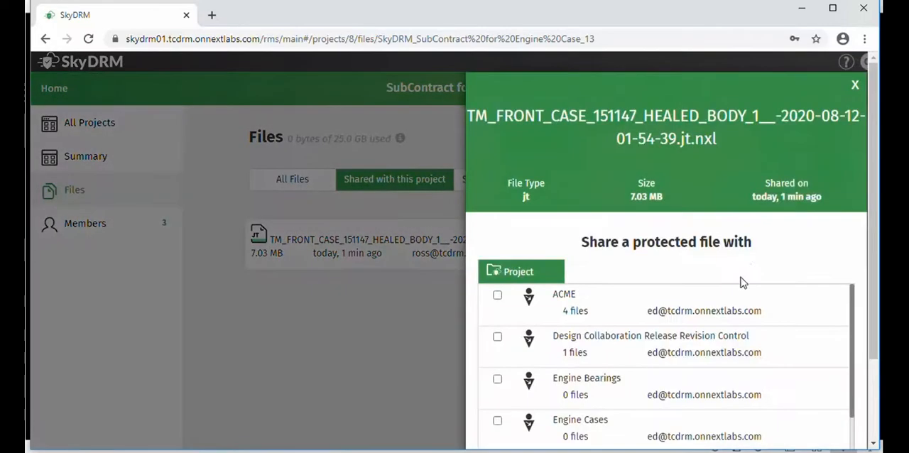
scroll(876, 194, "down", 3)
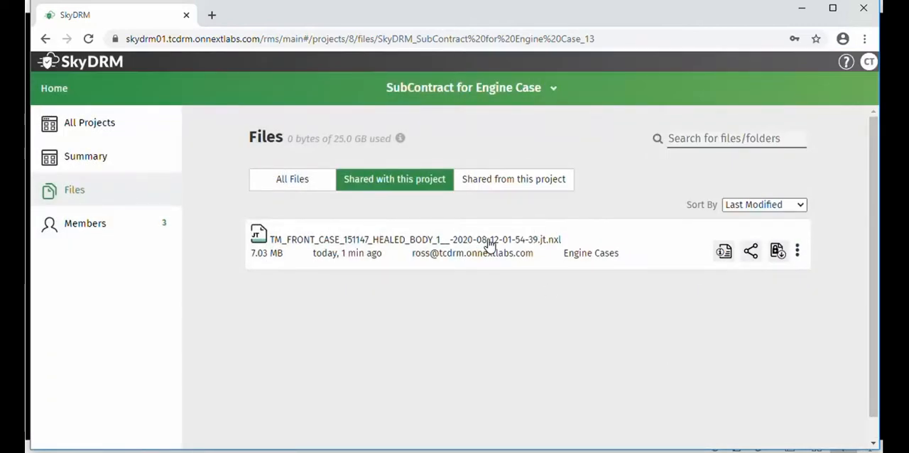
View the shared TM_FRONT_CASE_151147 model from another angle in the file viewer, dismissing the performance notice, and close the viewer
left_click(485, 244)
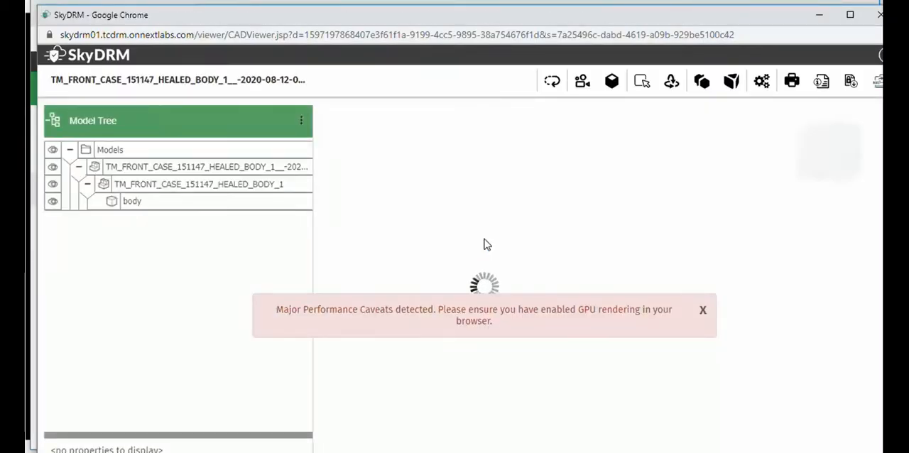
left_click(703, 312)
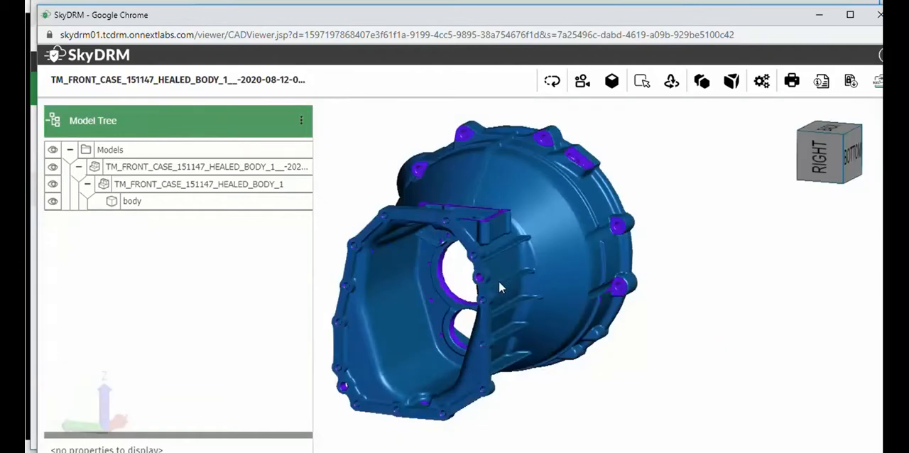
left_click_drag(499, 281, 504, 262)
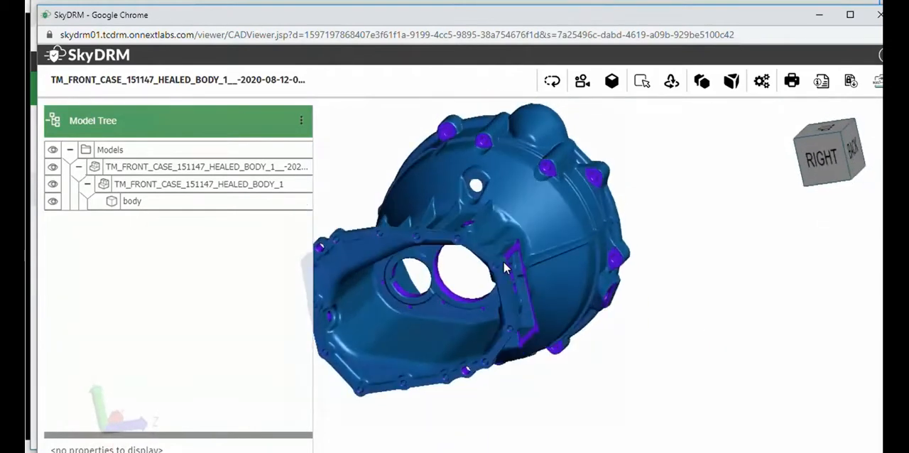
left_click(876, 18)
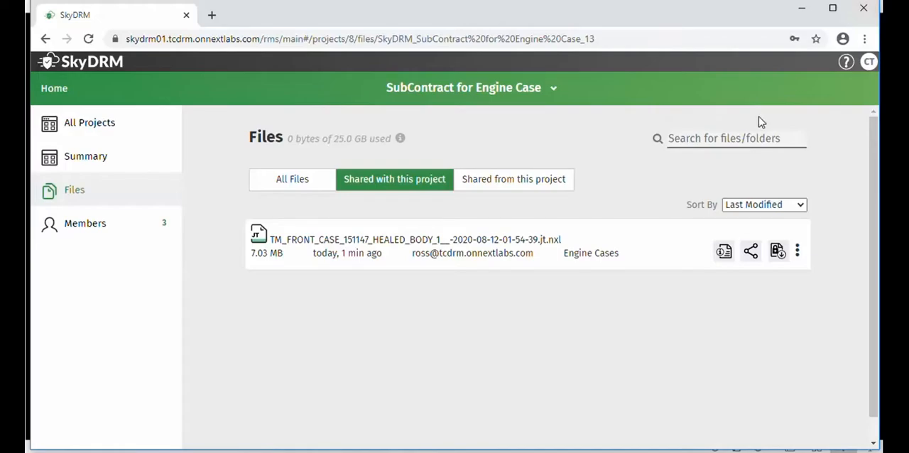
Log out and log in as the file owner with the owner's username and password, dismissing the MyDrive tip
left_click(867, 62)
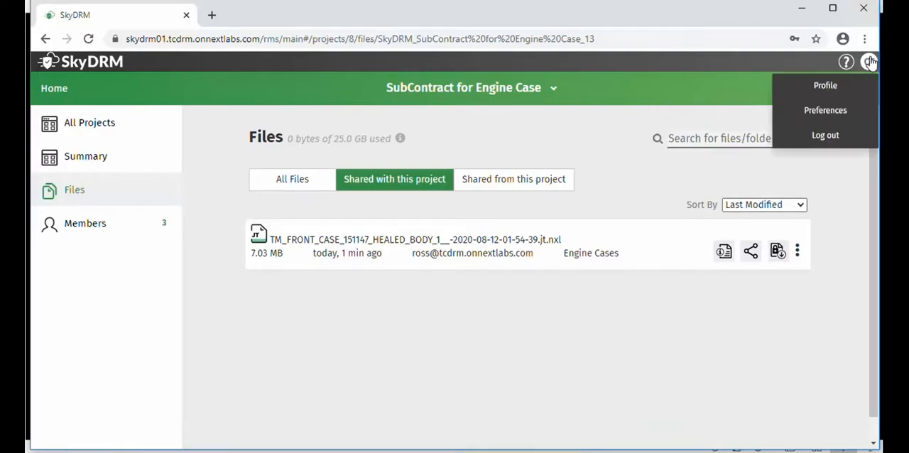
left_click(820, 140)
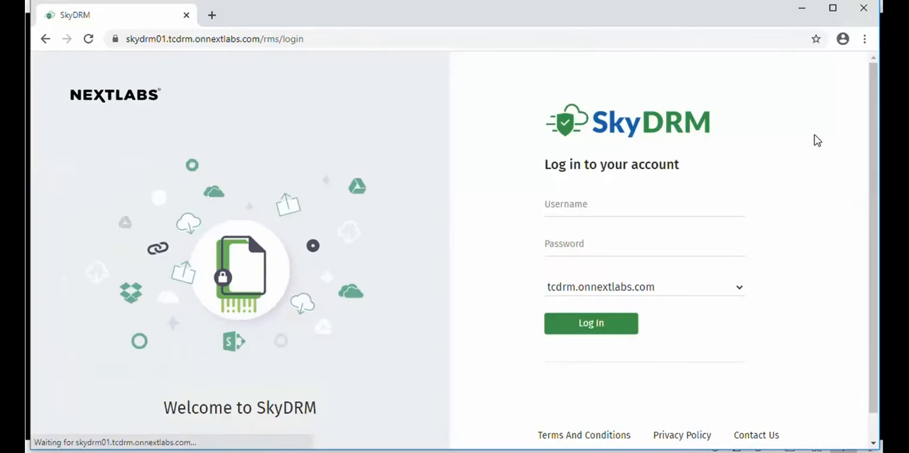
left_click(585, 218)
type("e")
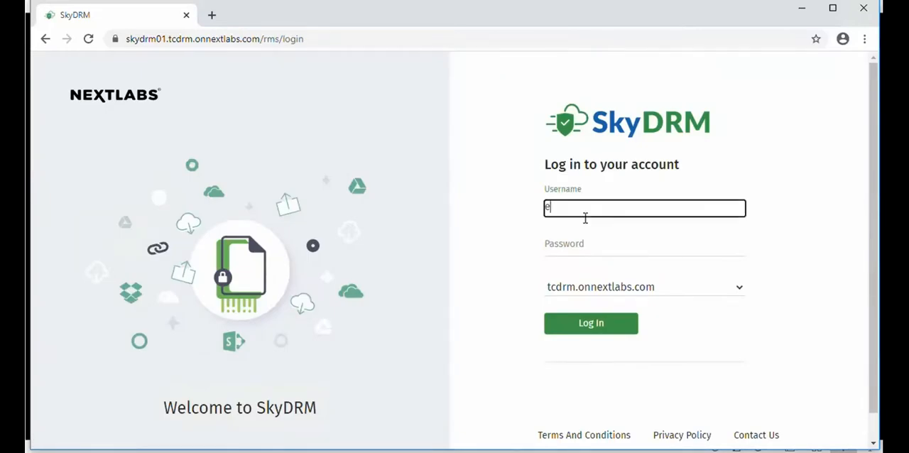
type("d")
left_click(576, 251)
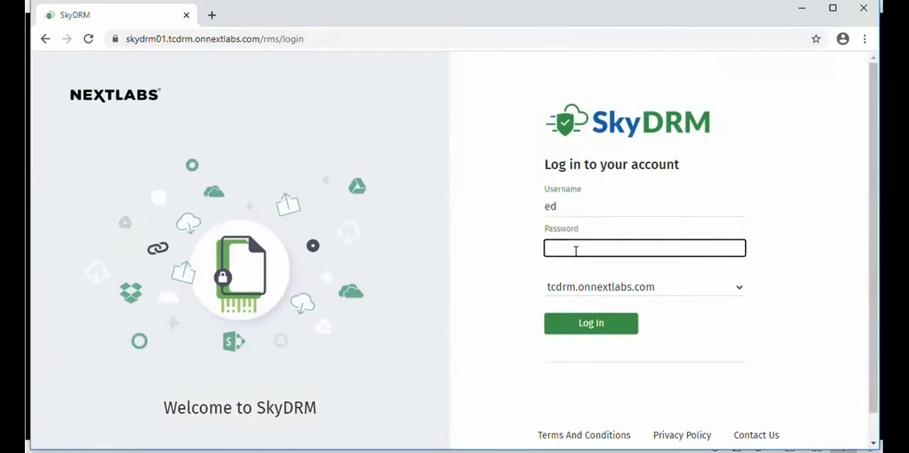
type("••••••••••••")
left_click(599, 325)
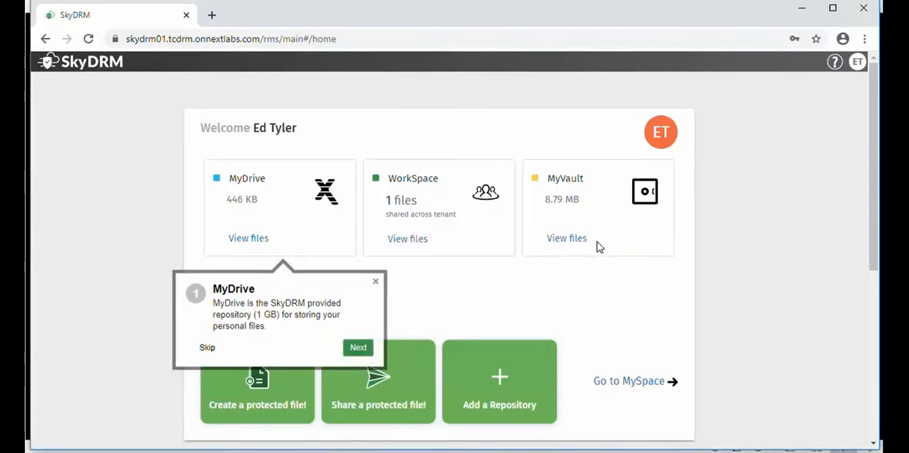
left_click(375, 282)
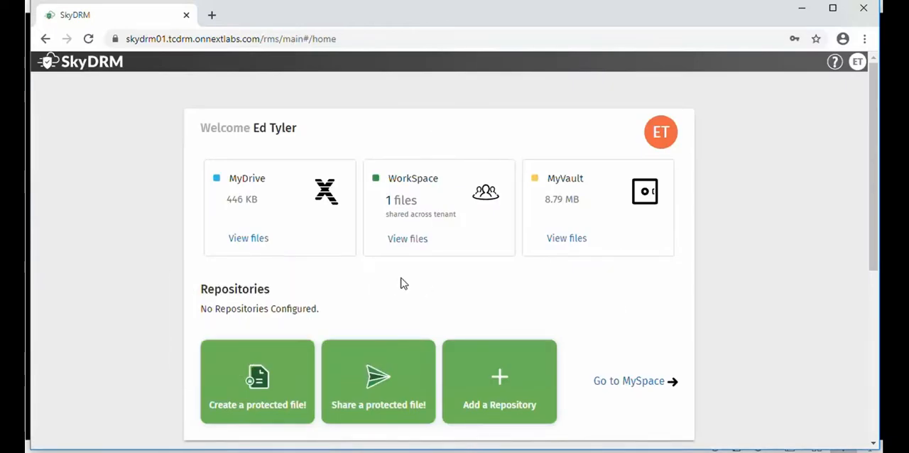
Open the Engine Tranmission 100 project and go into the TM_ASSY folder among its files
left_click_drag(874, 147, 877, 348)
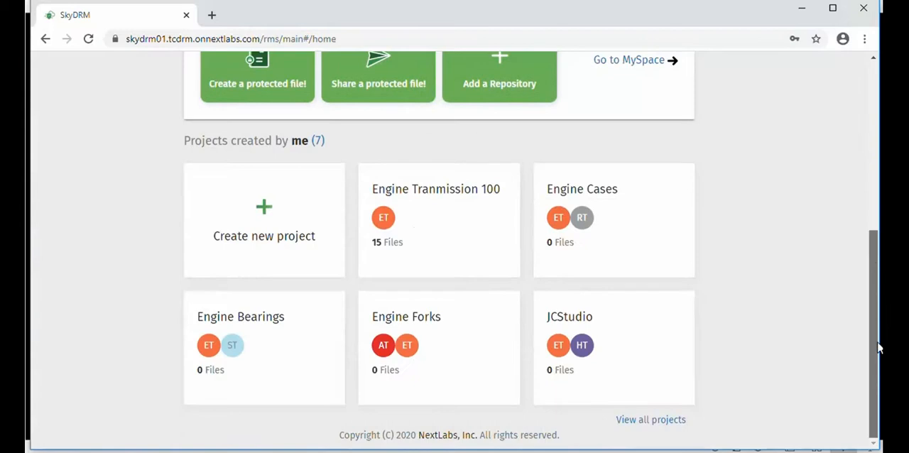
left_click(415, 208)
left_click_drag(873, 175, 872, 195)
left_click(76, 193)
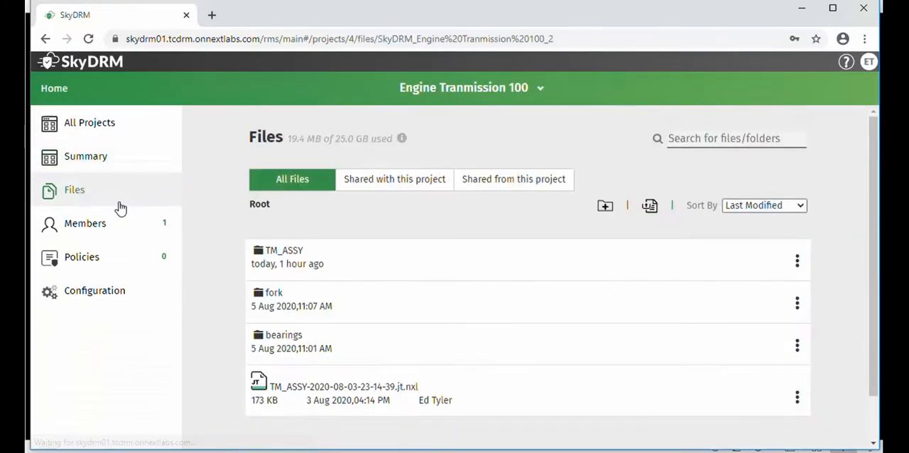
left_click(283, 254)
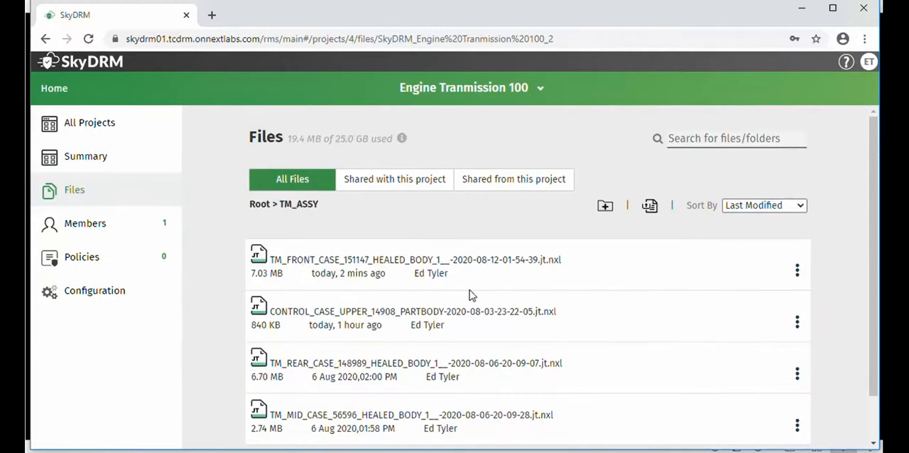
Review the activity log of TM_FRONT_CASE_151147 in the TM_ASSY folder and close it
left_click(798, 272)
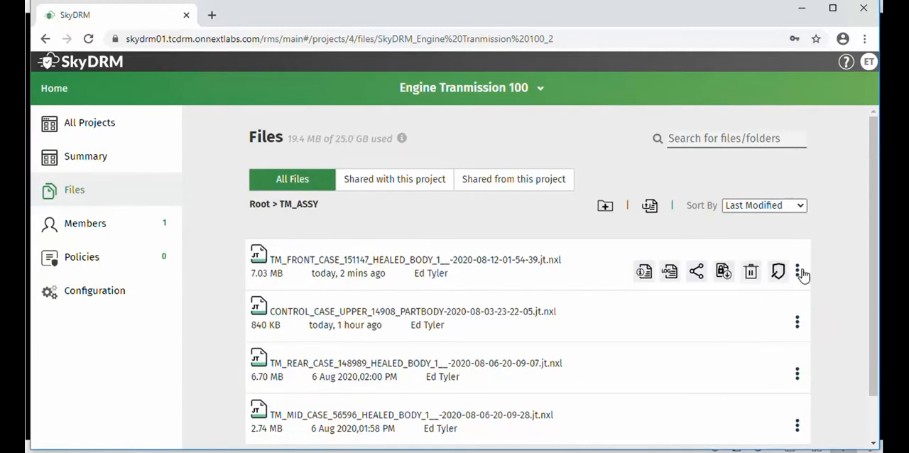
left_click(668, 274)
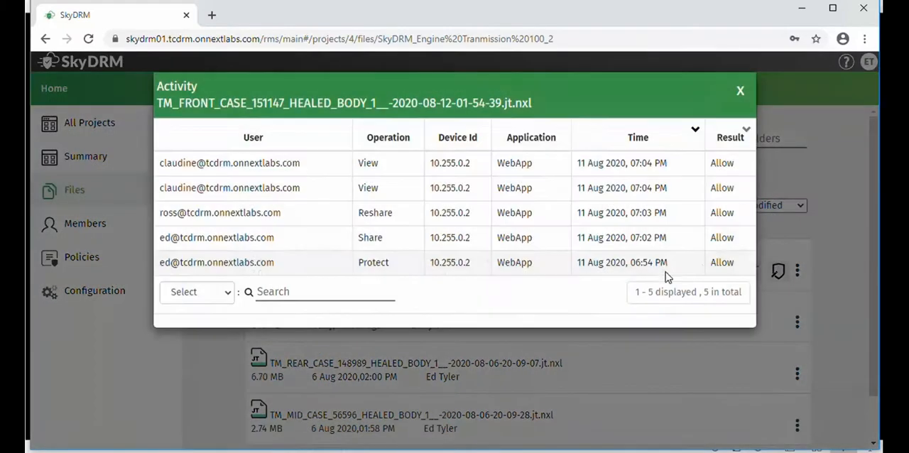
left_click(740, 93)
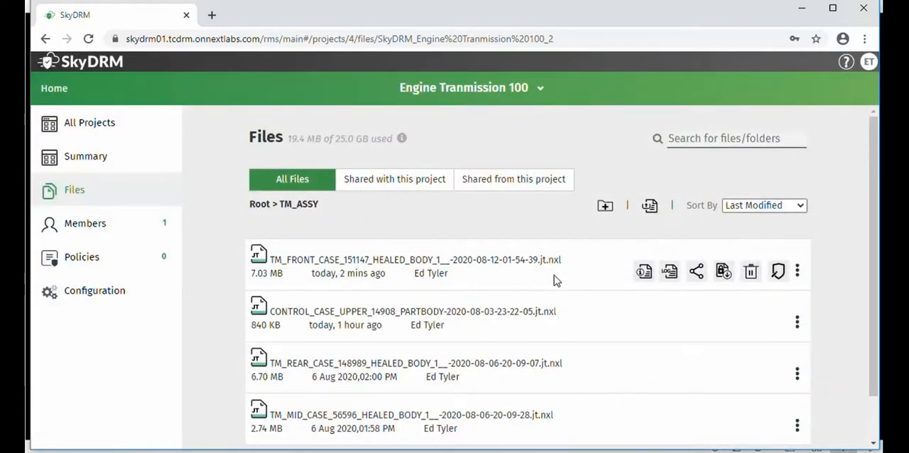
Revoke the sharing of TM_FRONT_CASE_151147 with the SubContract for Engine Case and Engine Cases projects, and close the sharing options
left_click(698, 273)
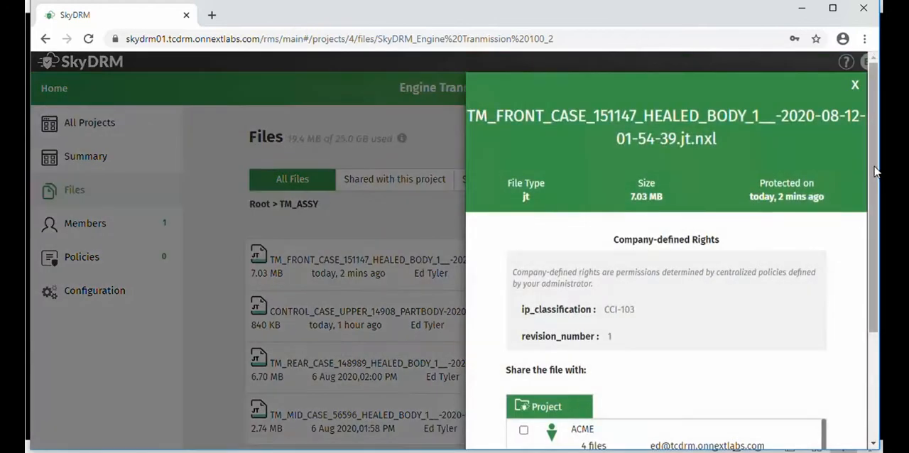
left_click_drag(876, 172, 867, 364)
left_click_drag(824, 288, 821, 371)
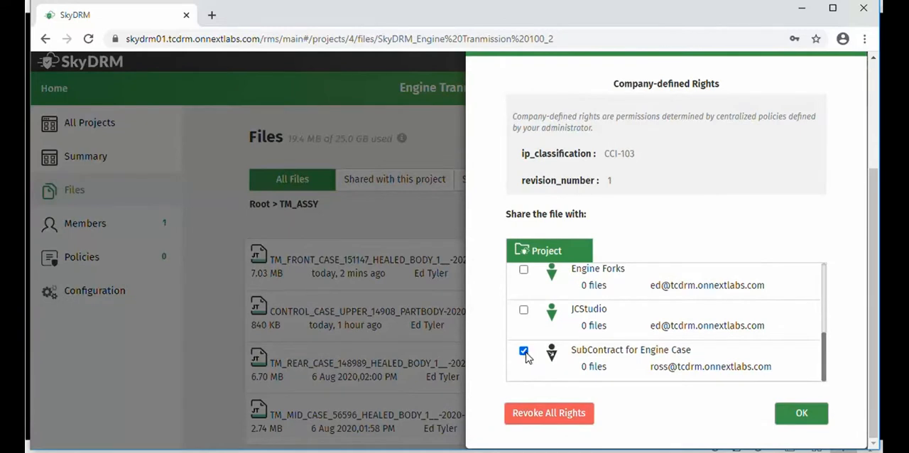
left_click_drag(821, 349, 828, 322)
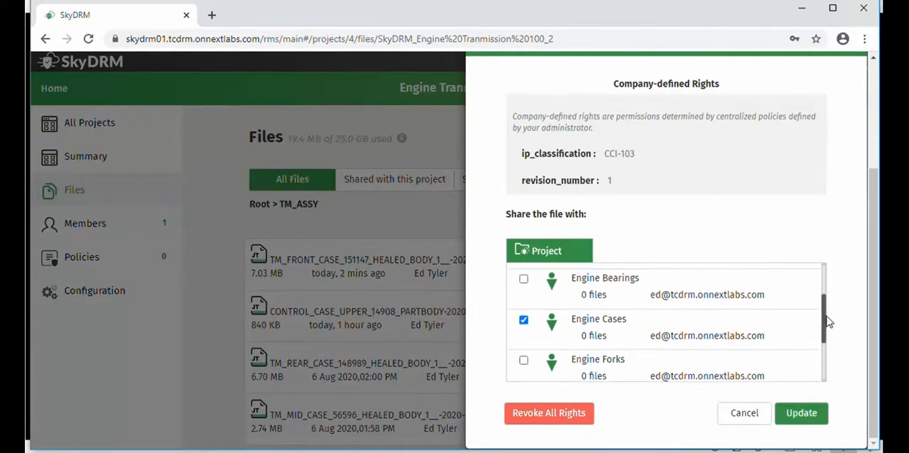
left_click(523, 322)
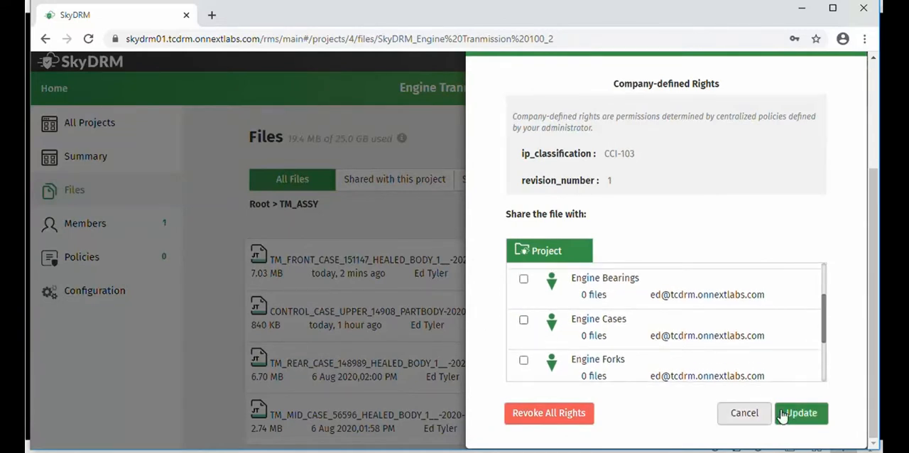
left_click(801, 412)
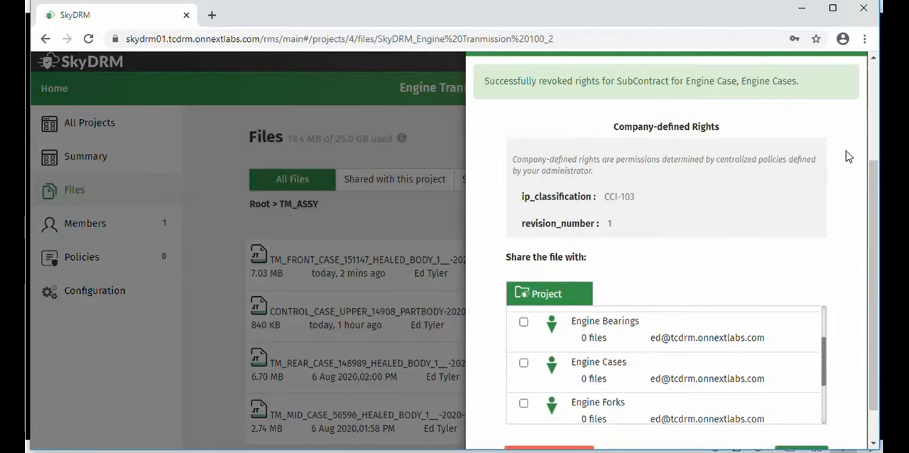
scroll(846, 83, "up", 1)
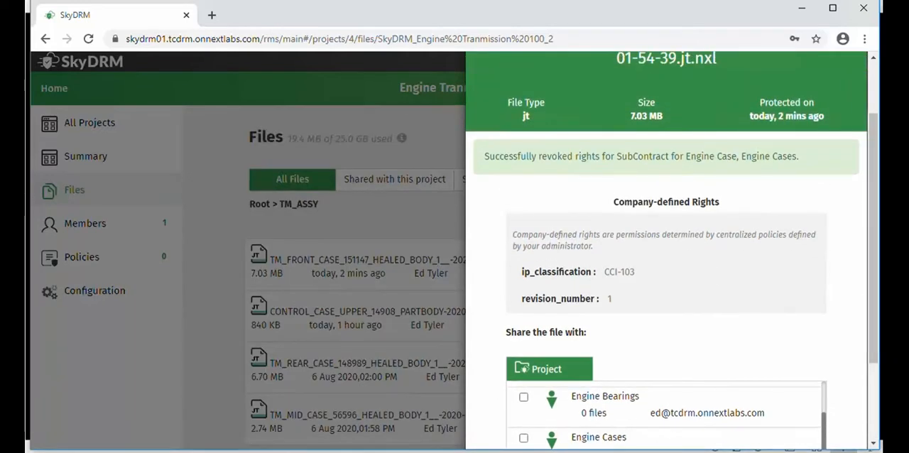
scroll(851, 213, "up", 1)
left_click(854, 71)
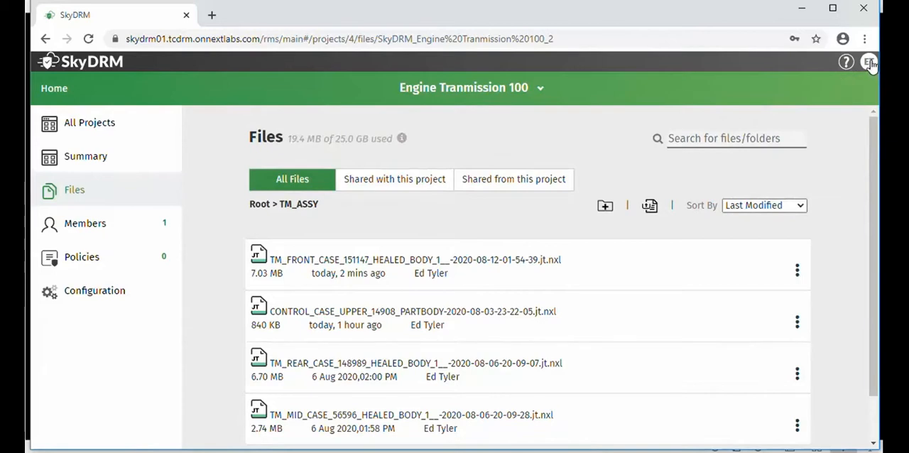
Open the Engine Cases project as the file owner and list the files shared with it
left_click(91, 126)
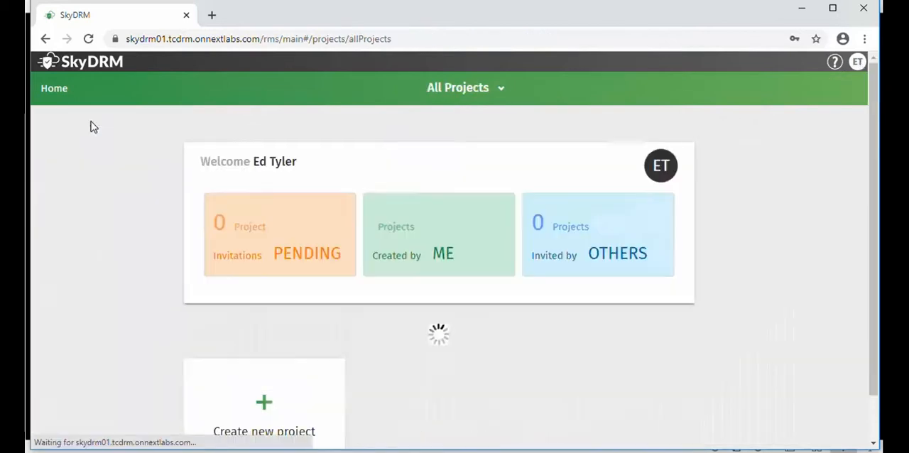
left_click_drag(874, 260, 875, 440)
left_click(454, 224)
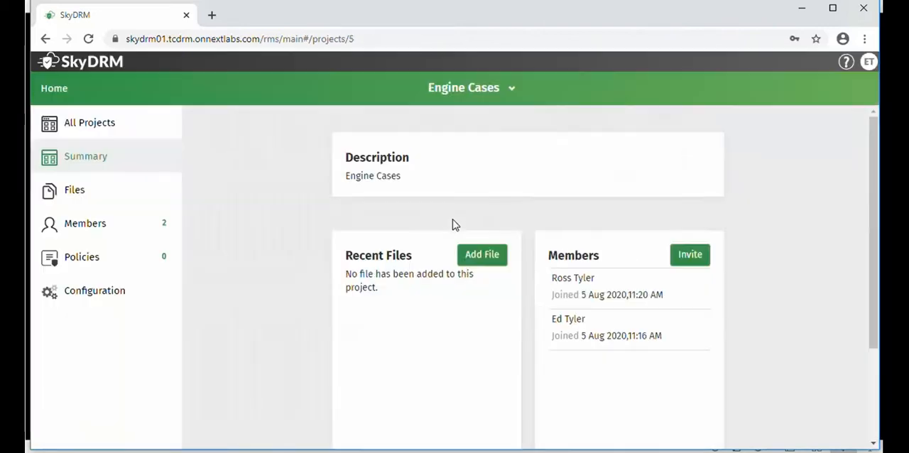
left_click(80, 194)
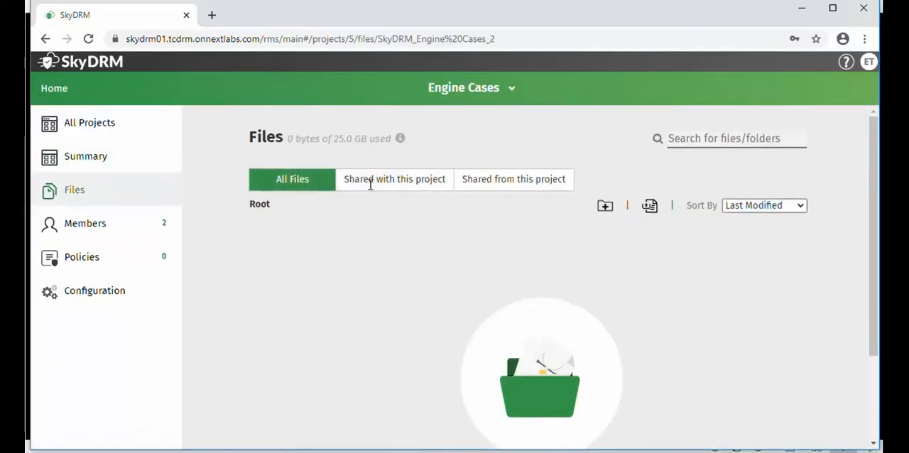
left_click(385, 182)
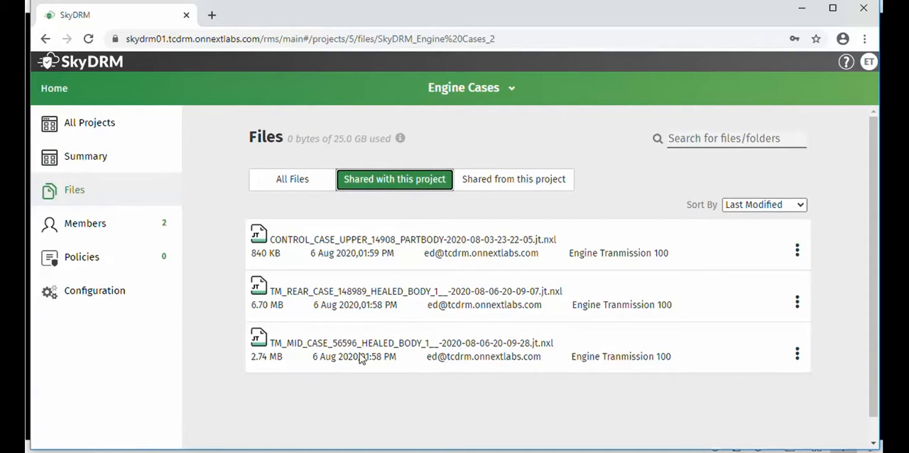
Log out and log in as the invited Engine Cases member with that member's username and password
left_click(868, 62)
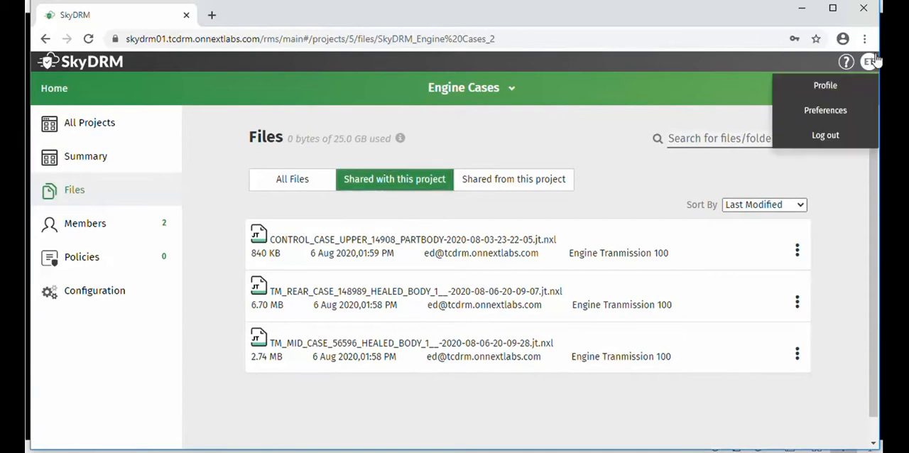
left_click(825, 135)
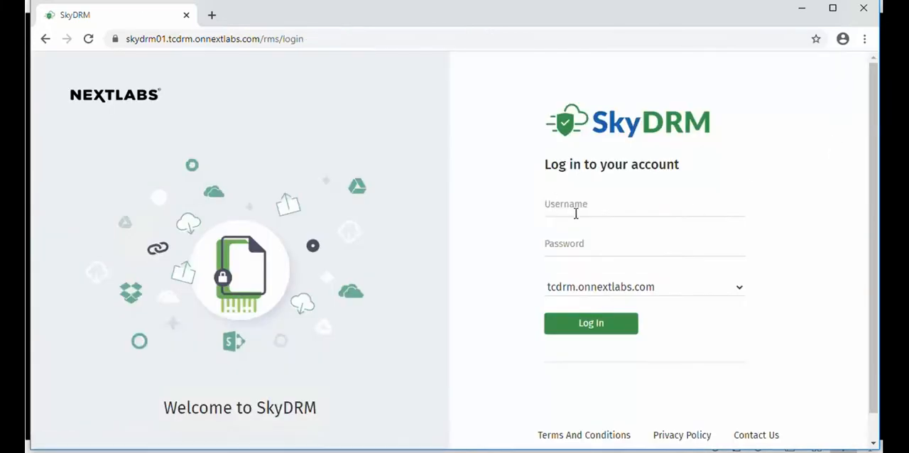
left_click(575, 211)
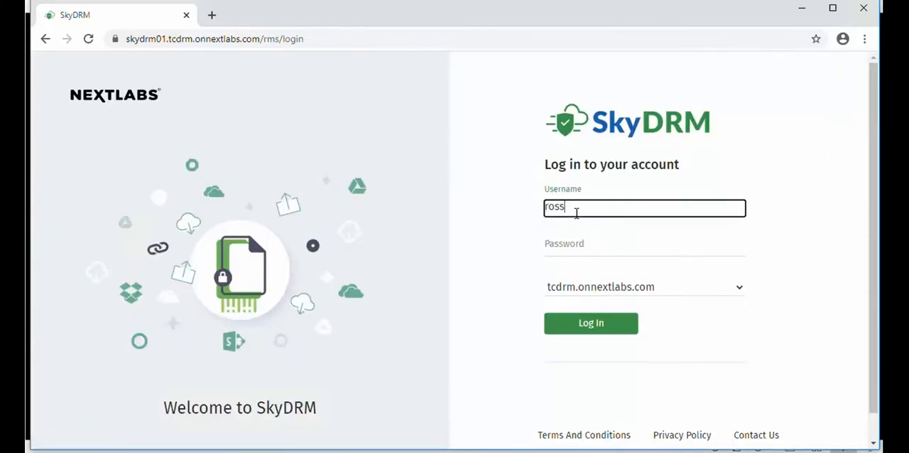
left_click(596, 255)
key("ctrl+v")
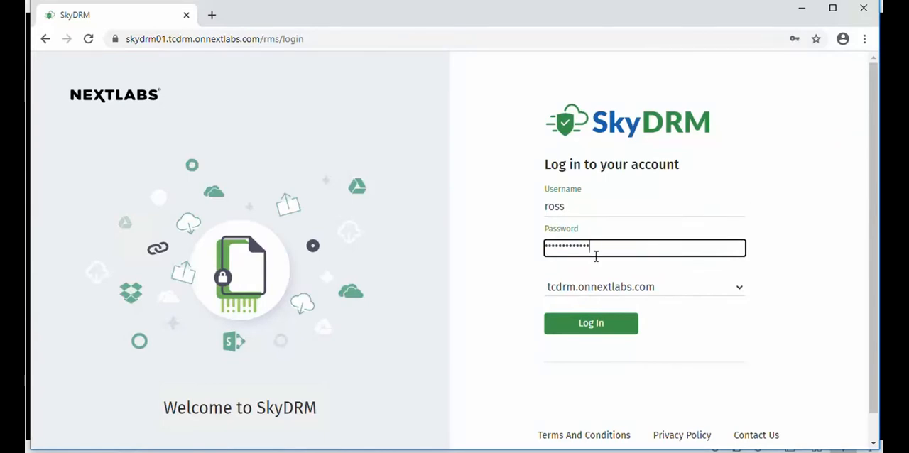
left_click(592, 325)
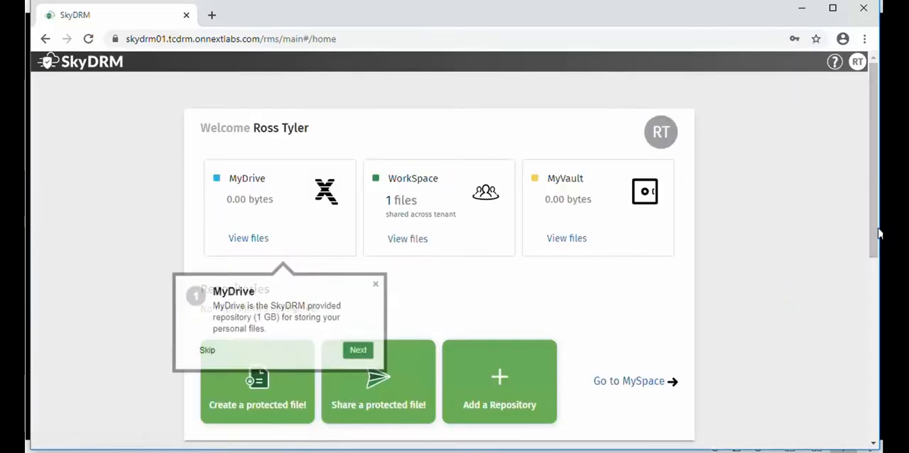
Open the Engine Cases project as the invited member and list the files shared with it
scroll(252, 419, "down", 5)
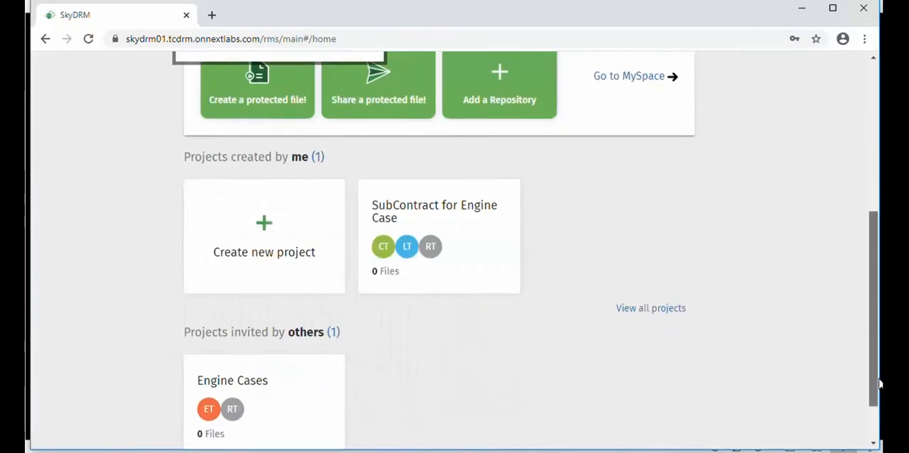
left_click(259, 381)
left_click(78, 196)
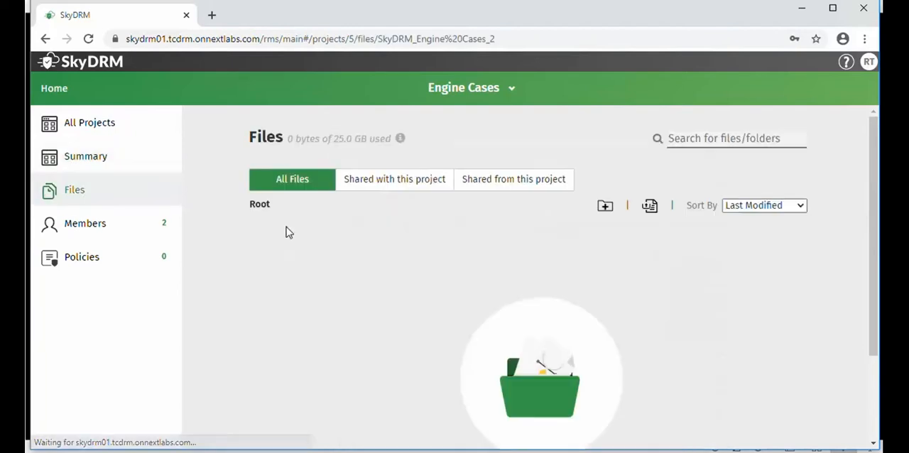
left_click(392, 184)
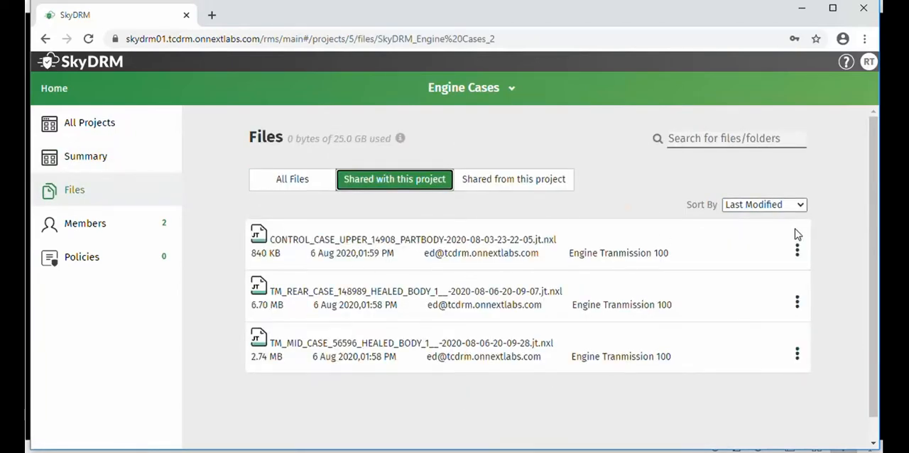
Log out and log in as the SubContract for Engine Case member with that member's username and password, dismissing the MyDrive tour
left_click(868, 63)
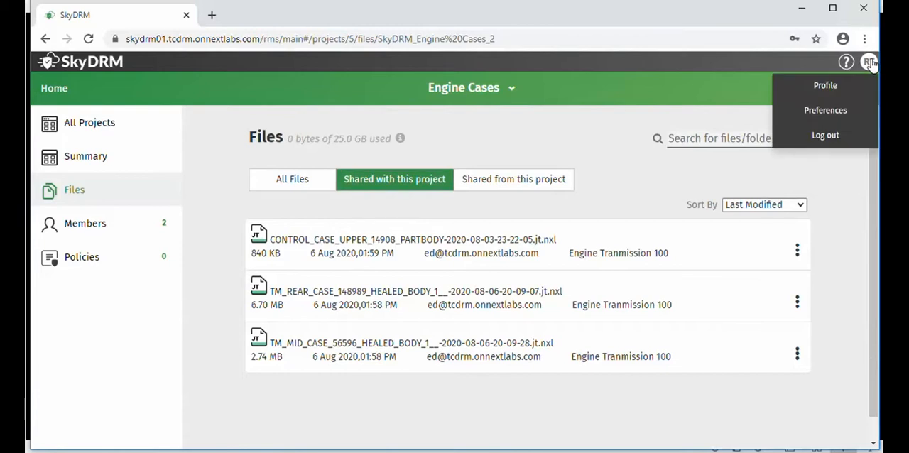
left_click(825, 136)
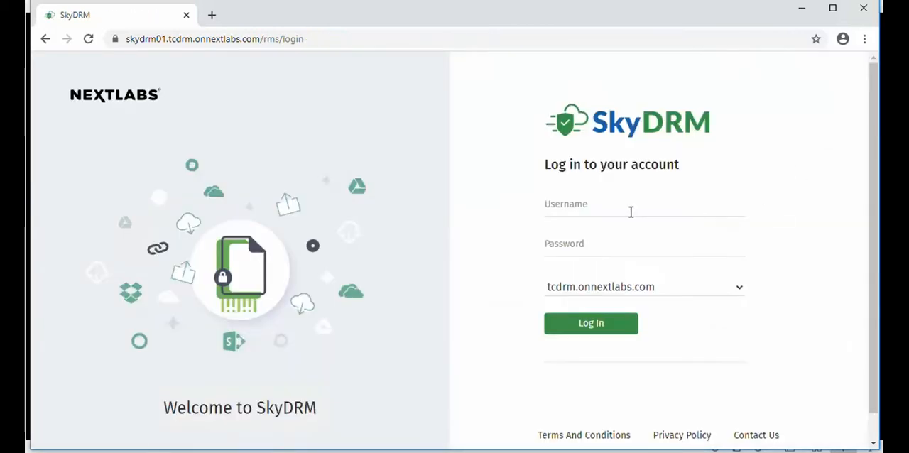
left_click(630, 211)
type("claudi")
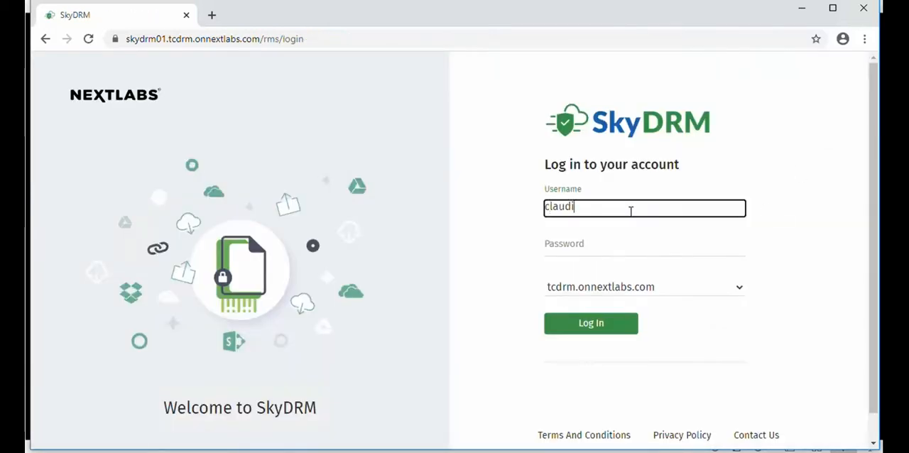
type("ne")
left_click(578, 248)
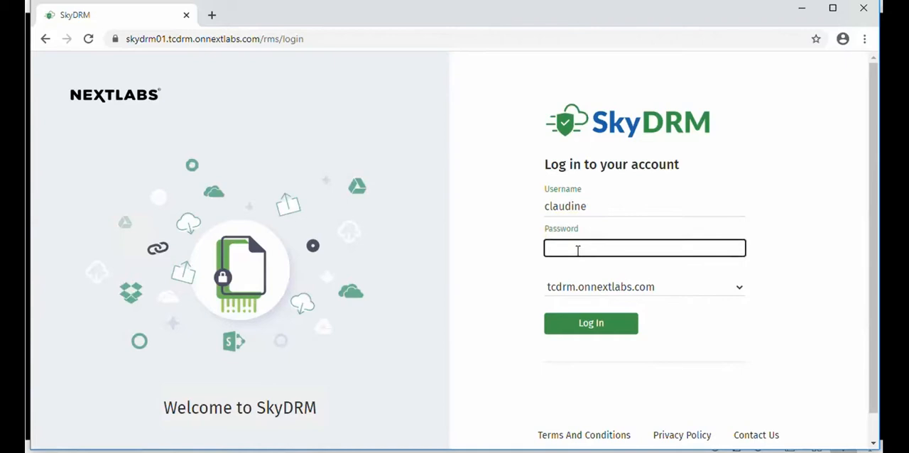
key("ctrl+v")
left_click(593, 323)
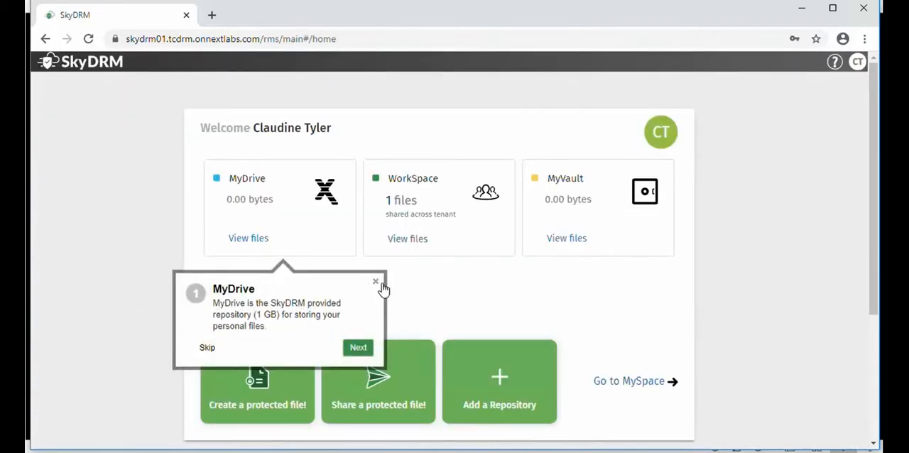
left_click(375, 282)
Open the SubContract for Engine Case project as the invited member and list the files shared with it
left_click_drag(867, 256, 423, 407)
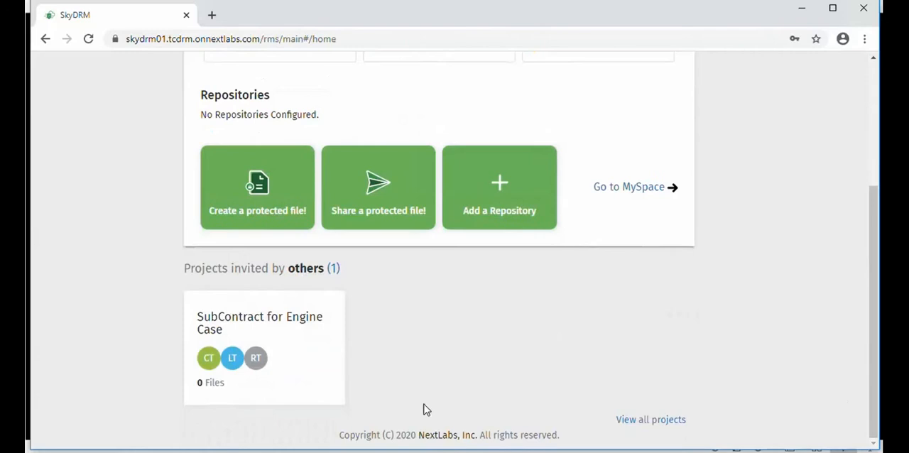
left_click(271, 321)
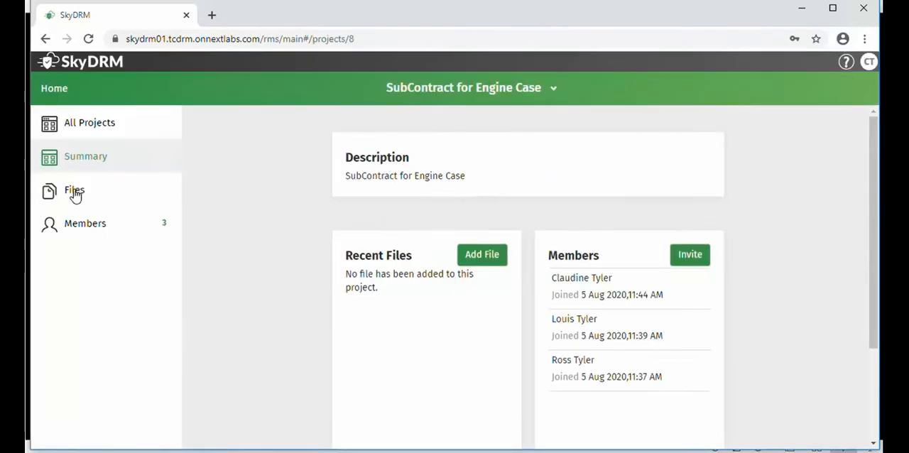
left_click(74, 190)
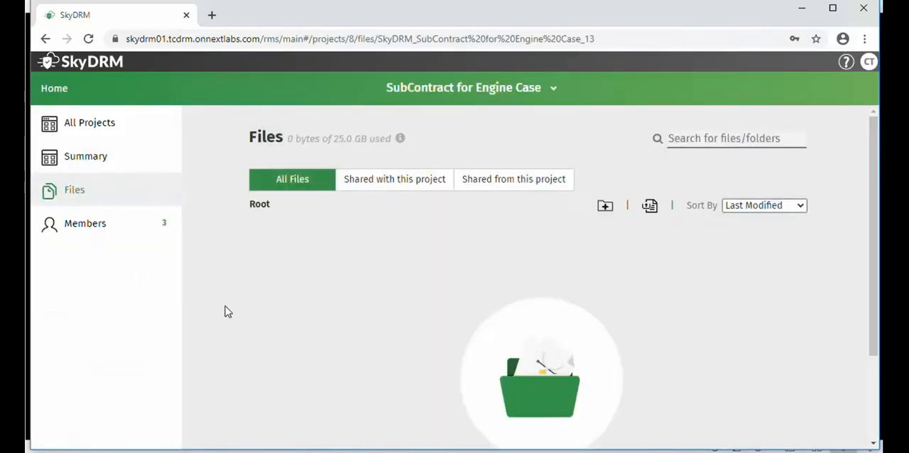
left_click(379, 179)
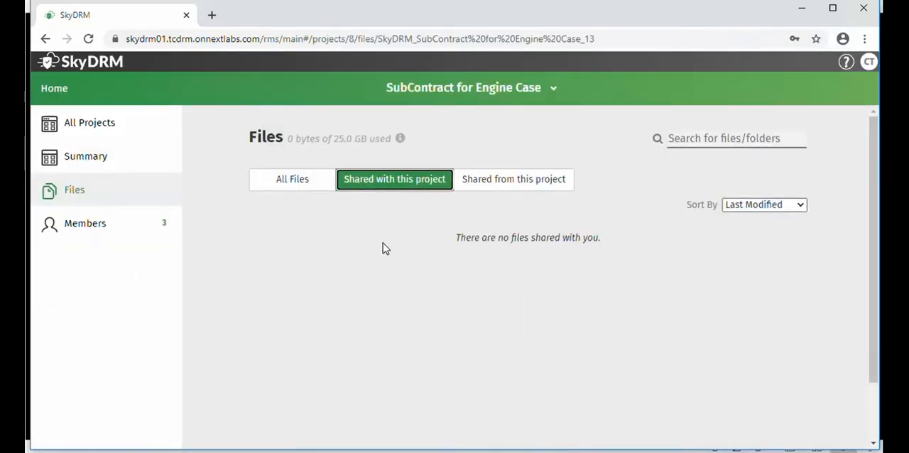
Log out of the SubContract for Engine Case member's account
left_click(869, 63)
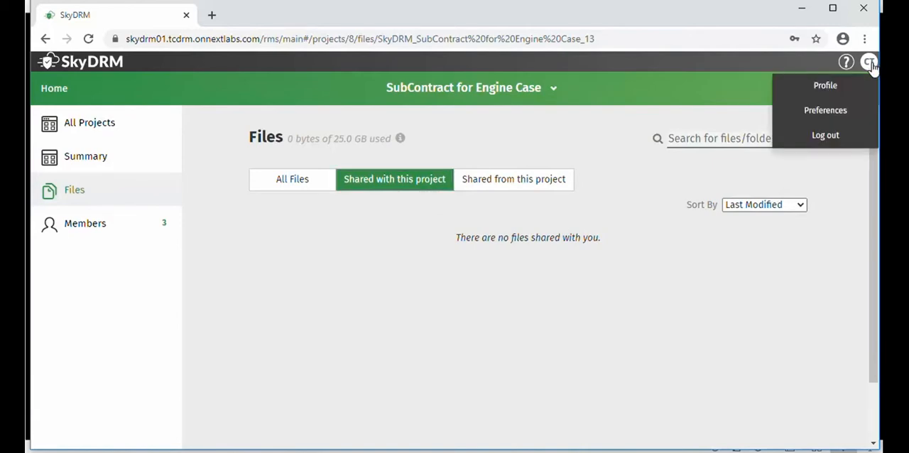
left_click(825, 136)
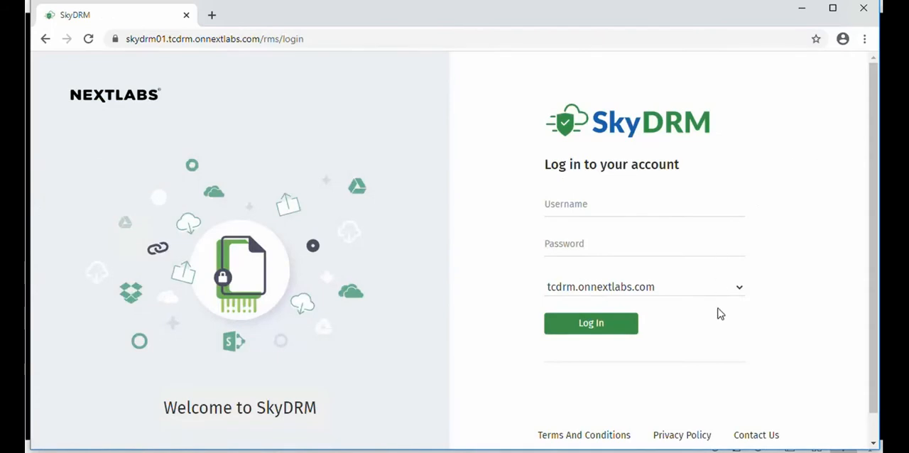